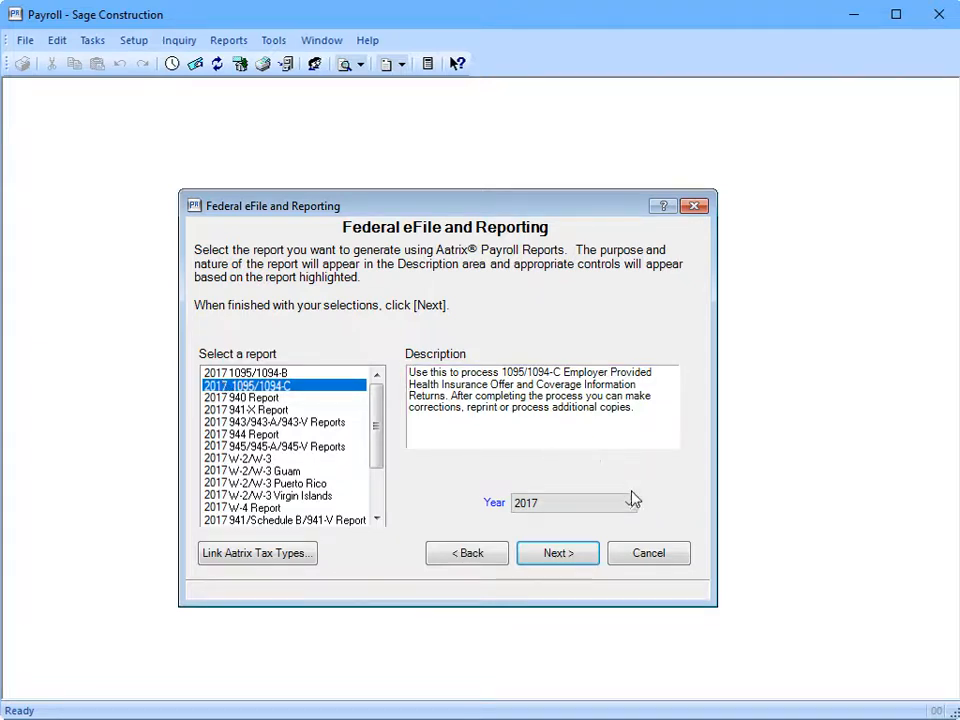
Step: Begin processing the 2017 1095/1094-C report from Federal eFile and Reporting
{"action": "left_click", "coordinate": [558, 553]}
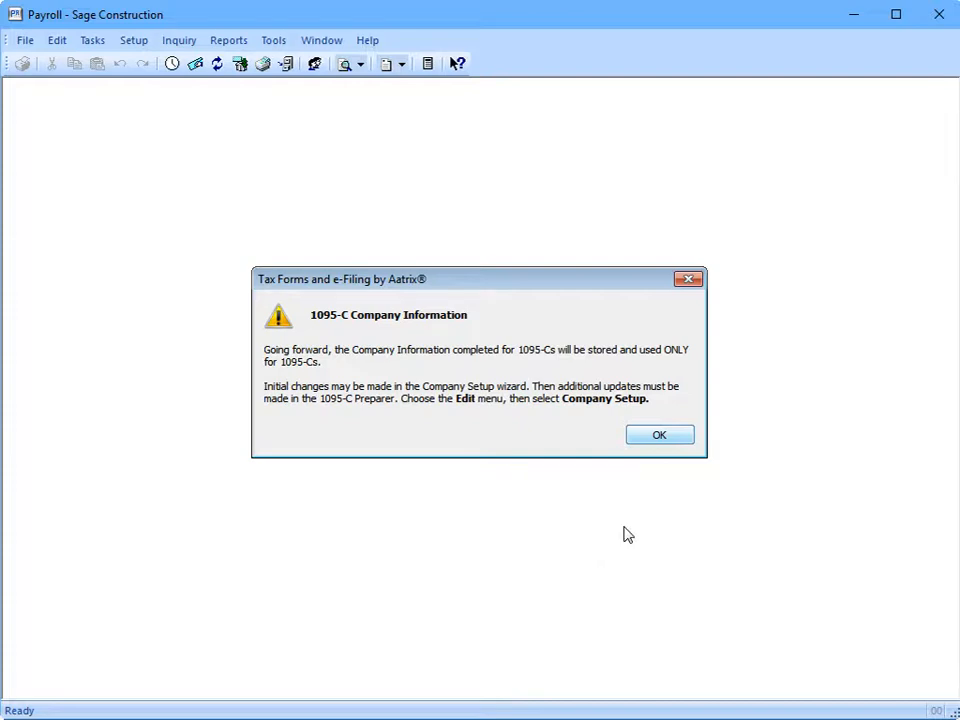
Step: Acknowledge the 1095-C Company Information notice to launch the ACA Setup Wizard
{"action": "left_click", "coordinate": [658, 436]}
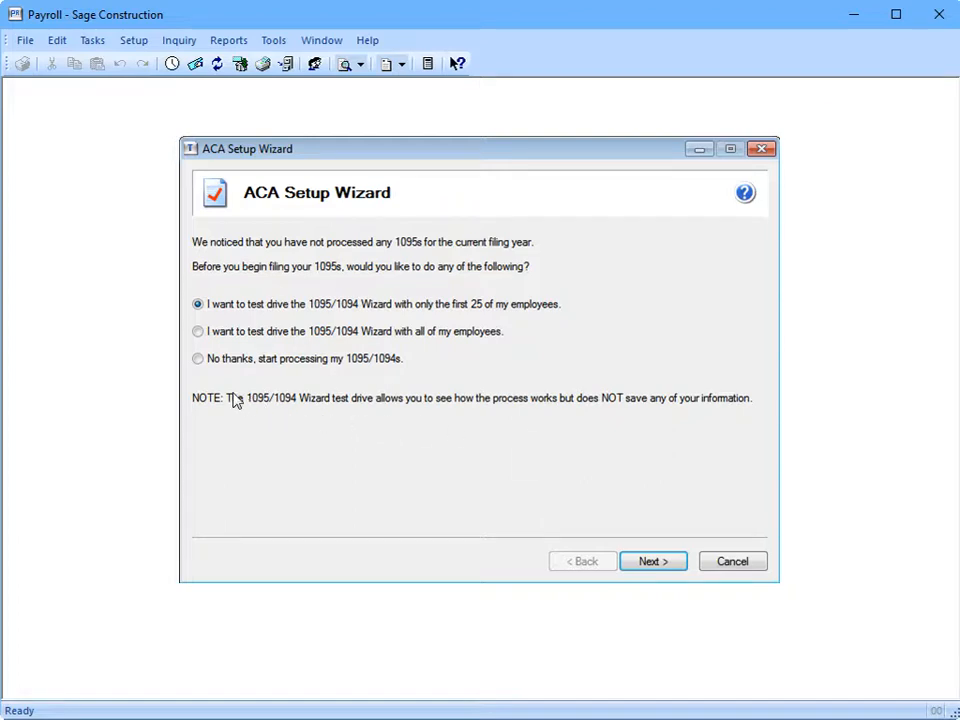
Step: Choose 'No thanks, start processing my 1095/1094s' and accept the company FEIN
{"action": "left_click", "coordinate": [199, 362]}
{"action": "left_click", "coordinate": [655, 563]}
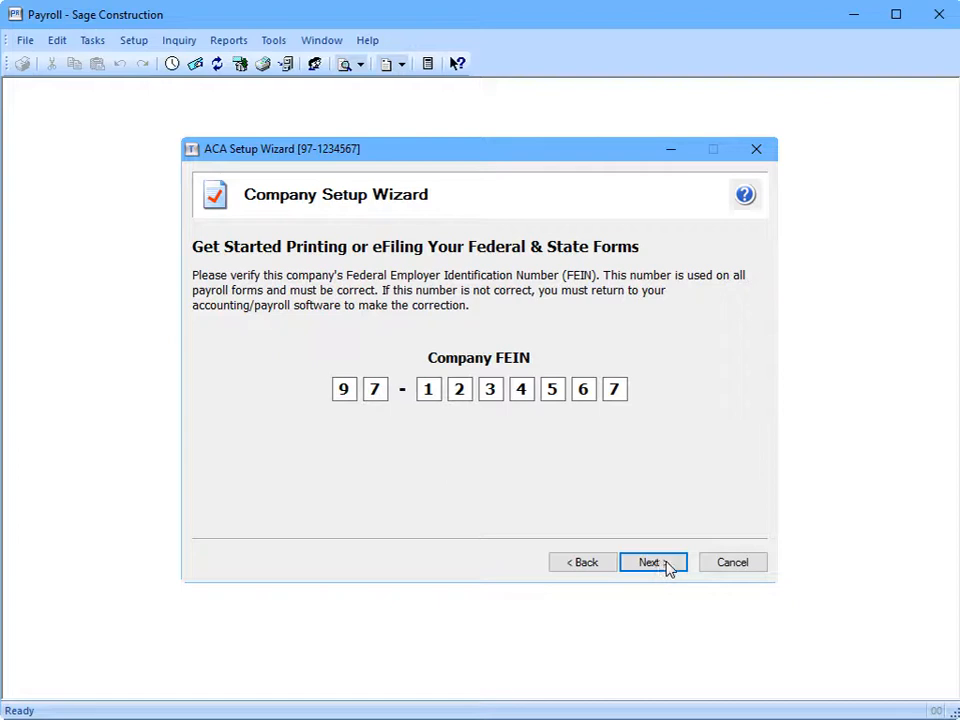
{"action": "left_click", "coordinate": [670, 568]}
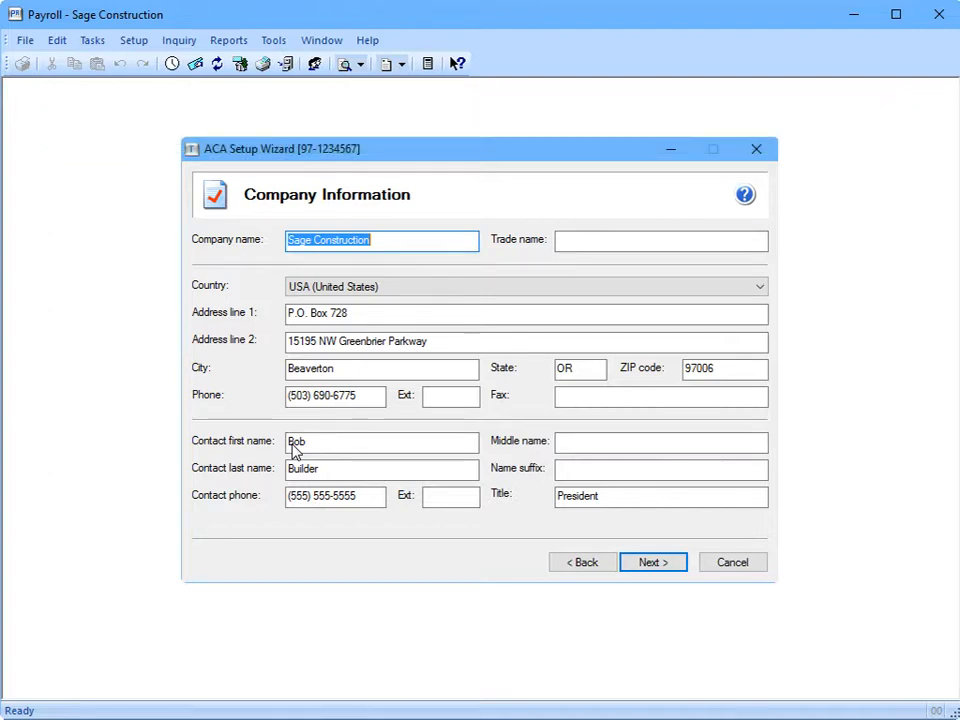
Step: Accept the company information and file as the company/employer, not a designated government entity
{"action": "left_click", "coordinate": [647, 563]}
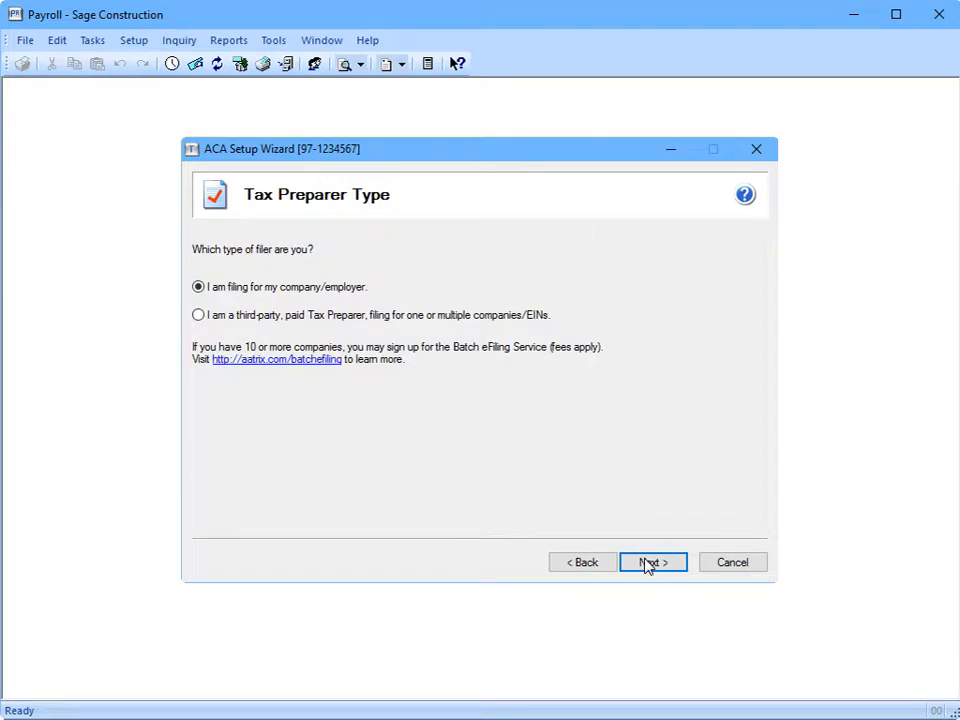
{"action": "left_click", "coordinate": [647, 563]}
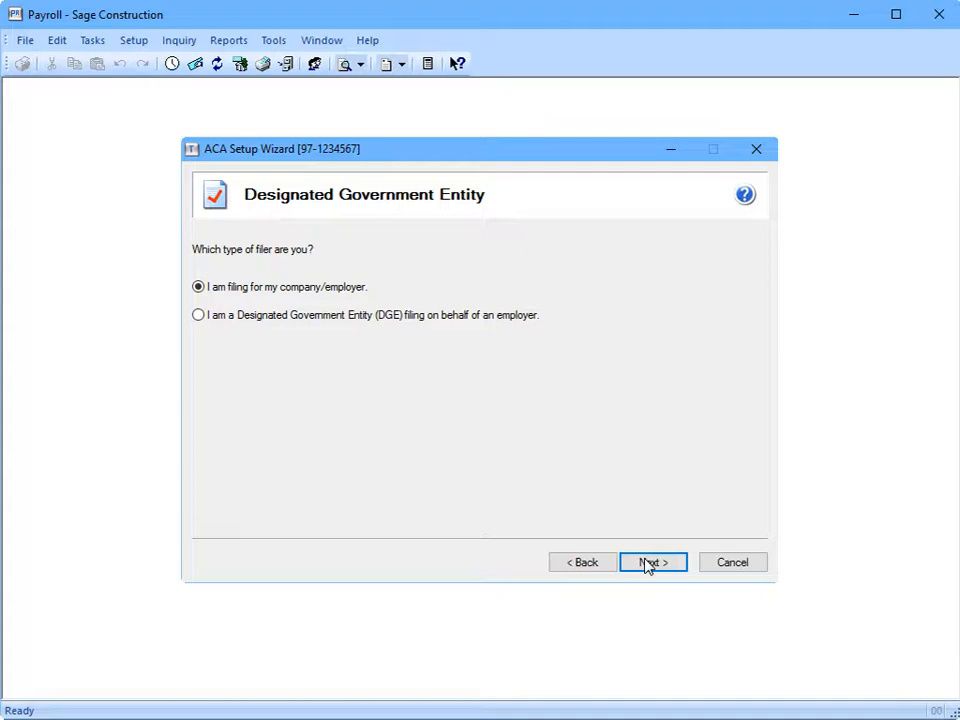
{"action": "left_click", "coordinate": [648, 563]}
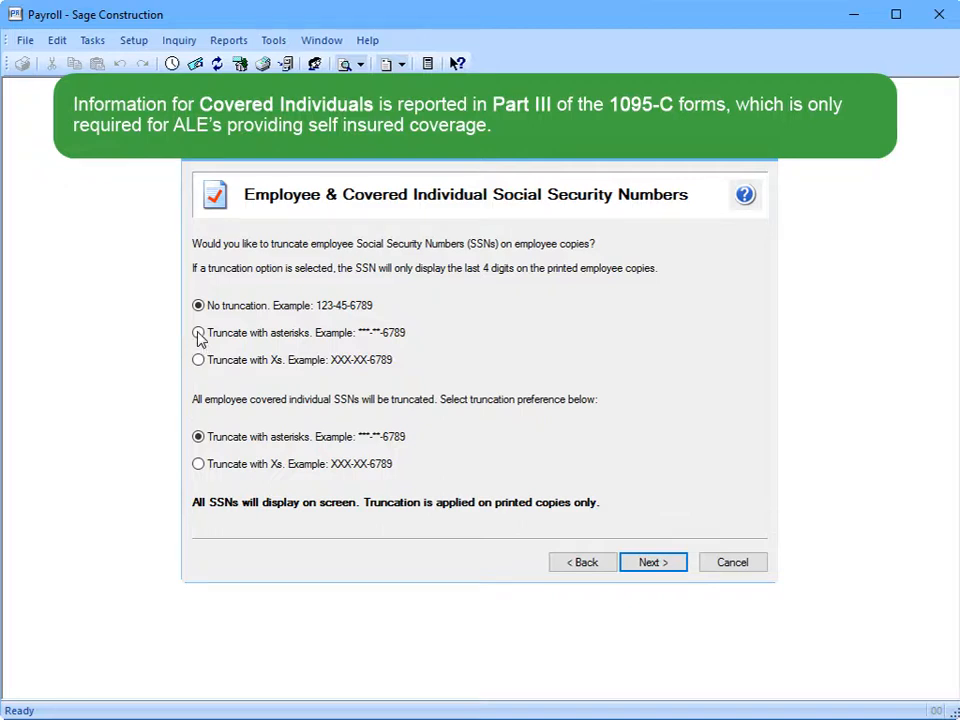
Step: Set employee SSNs to be truncated with asterisks on printed copies
{"action": "left_click", "coordinate": [199, 334]}
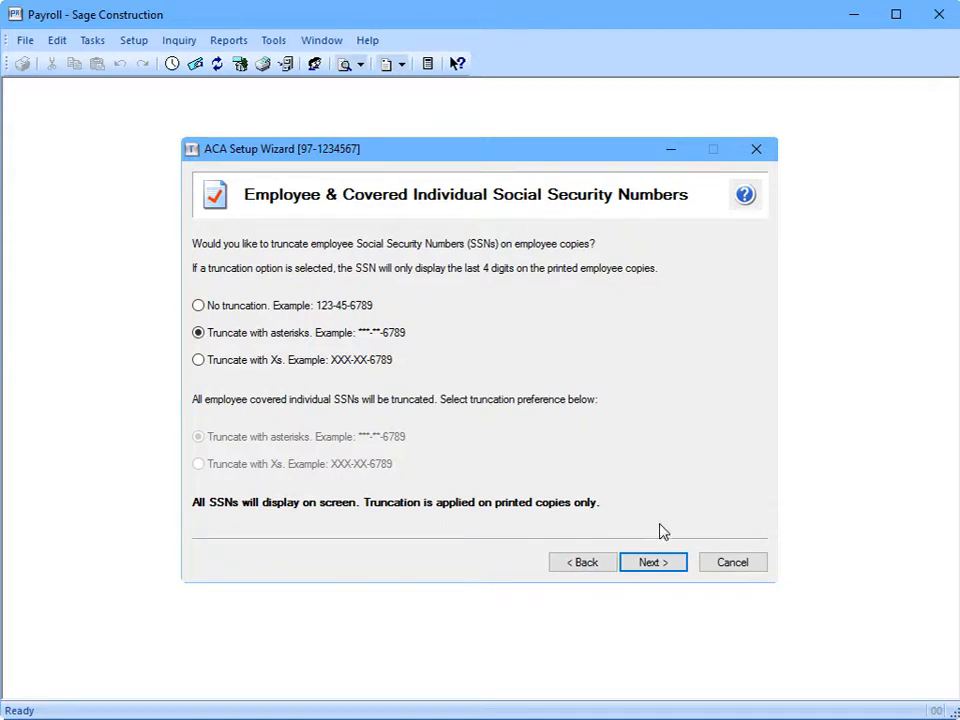
{"action": "left_click", "coordinate": [666, 566]}
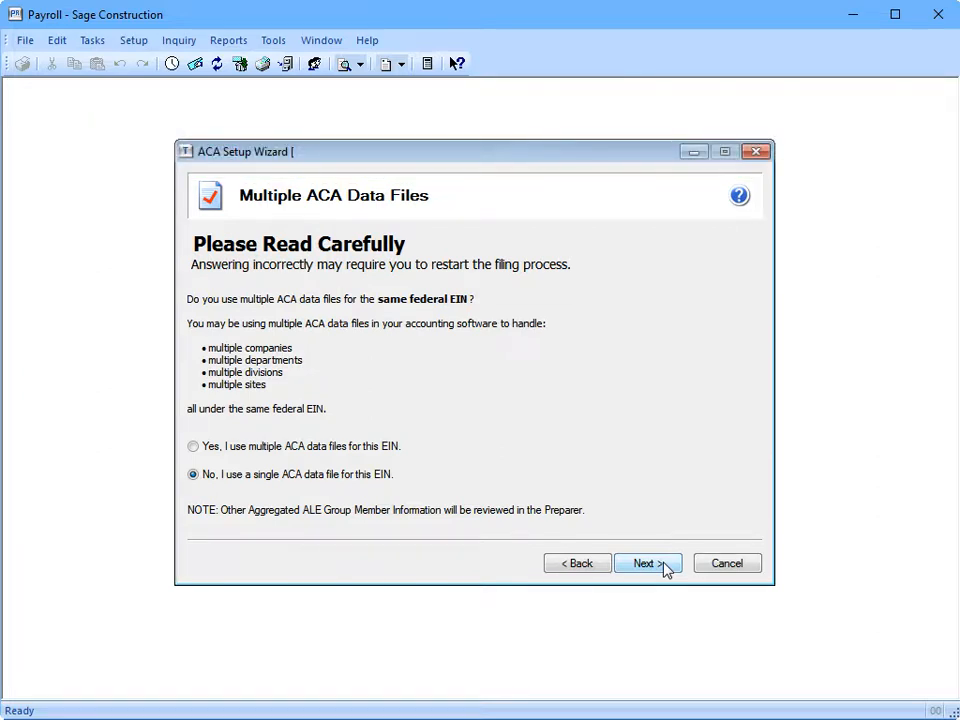
Step: Keep 'No, I use a single ACA data file for this EIN' and finish the setup
{"action": "left_click", "coordinate": [646, 563]}
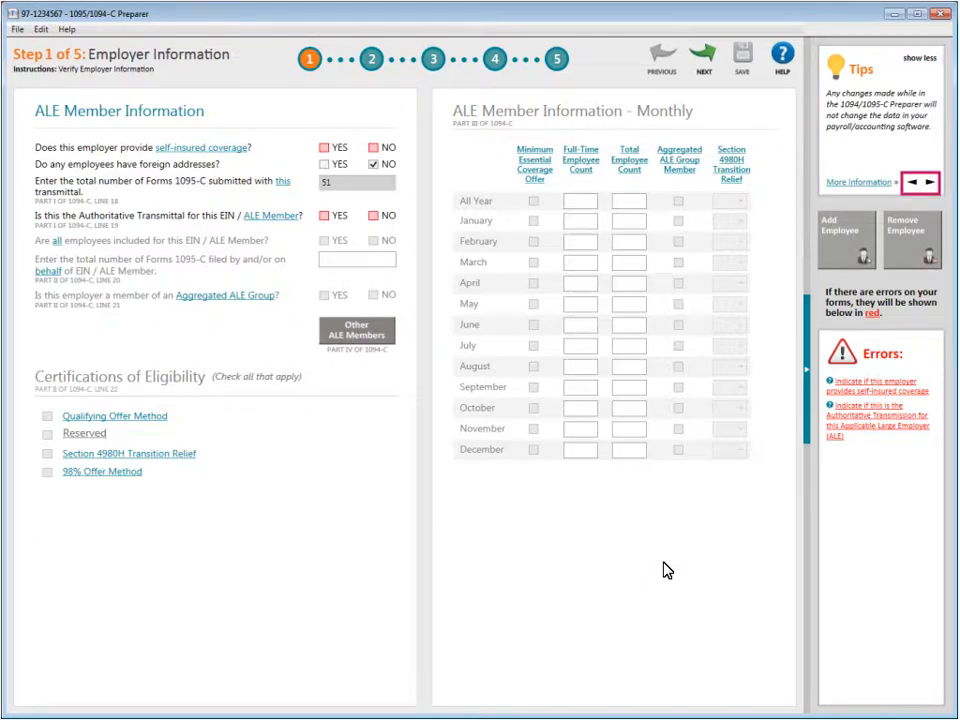
Step: Advance the Tips to the signature authorization tip and view its eFile Authorization Form page
{"action": "left_click", "coordinate": [930, 184]}
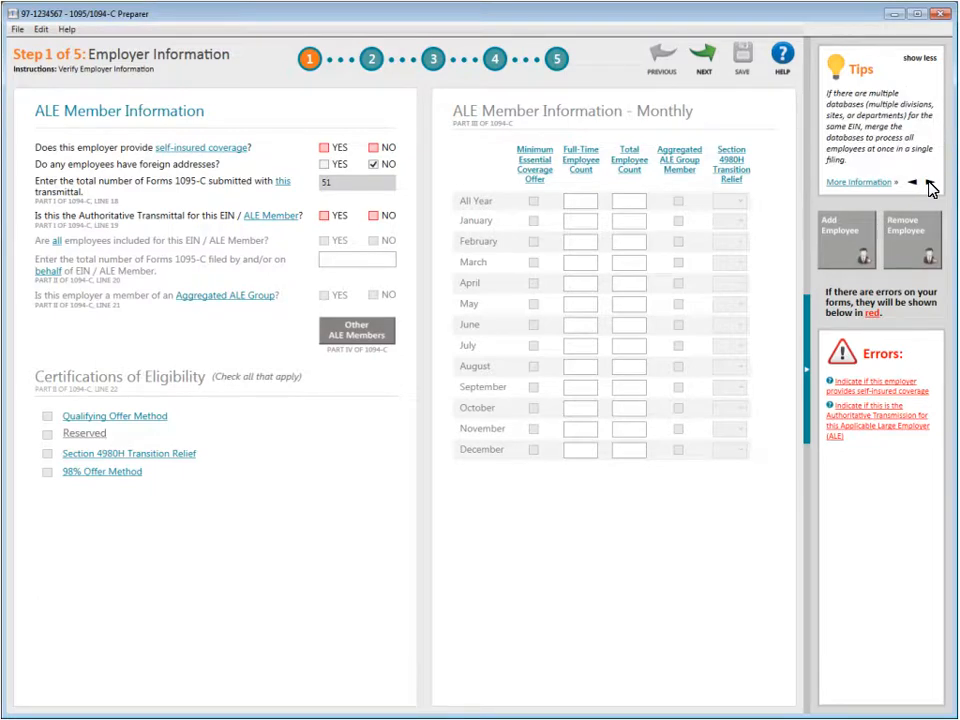
{"action": "left_click", "coordinate": [930, 185]}
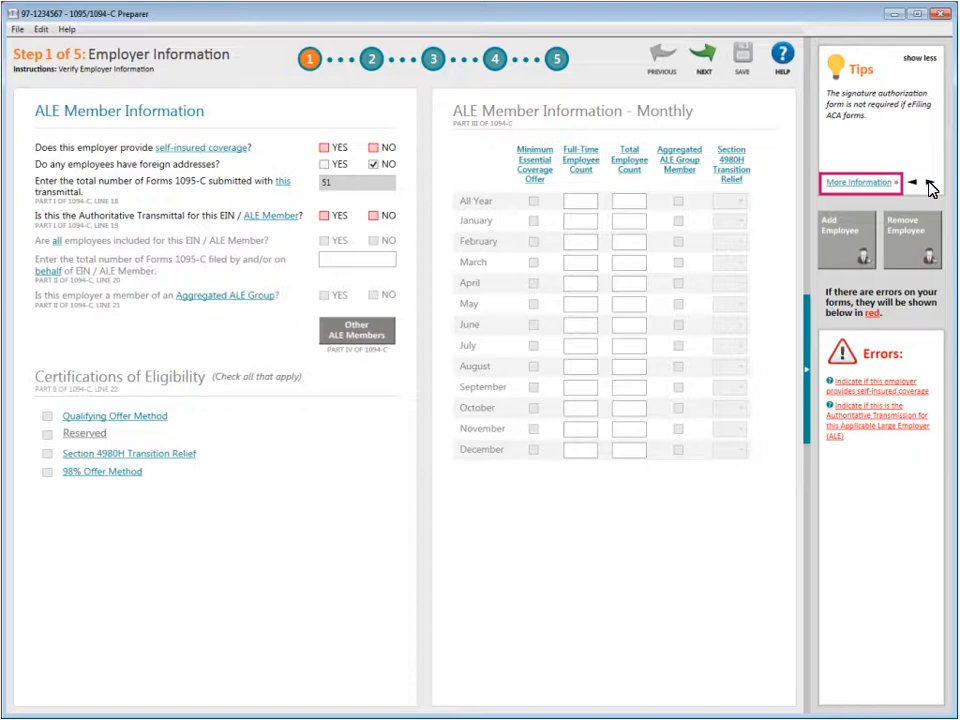
{"action": "left_click", "coordinate": [849, 184]}
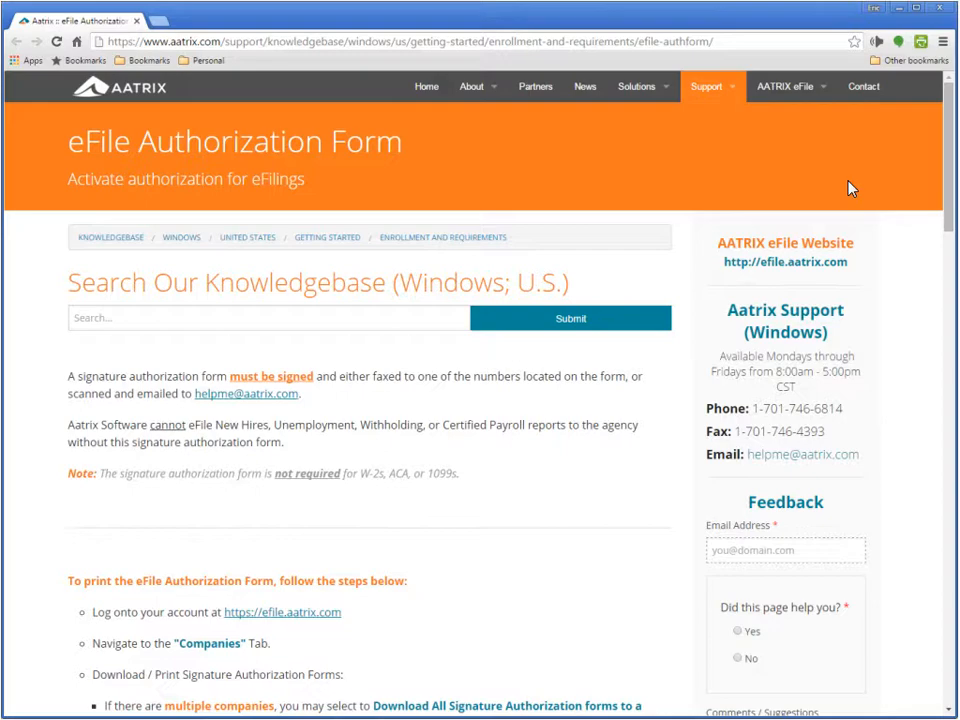
{"action": "left_click", "coordinate": [939, 8]}
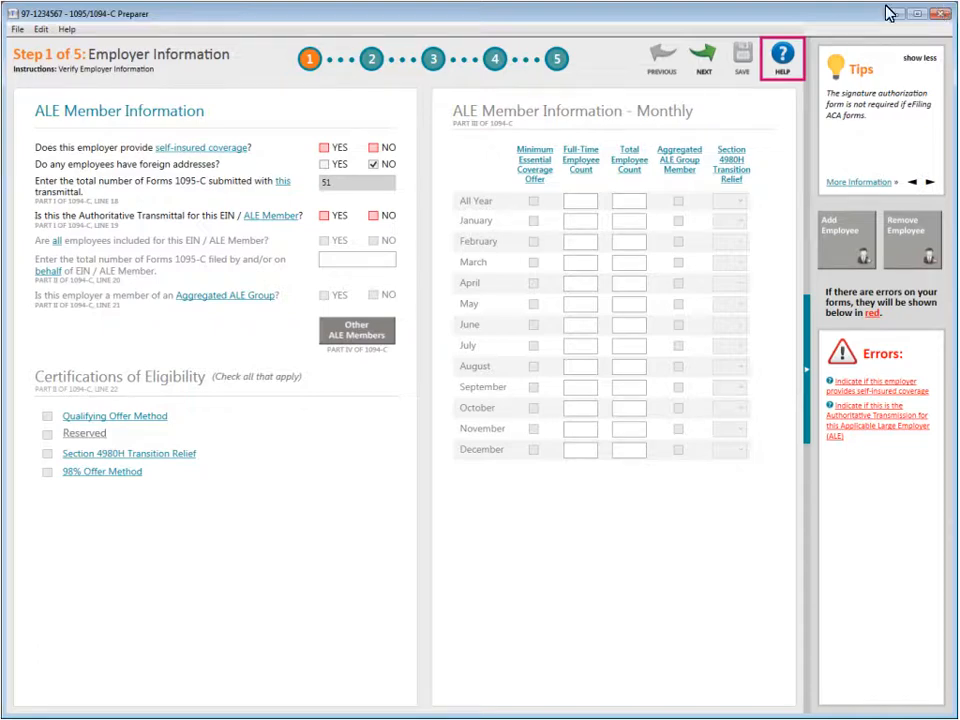
Step: Bring up the Aatrix ACA online help knowledgebase
{"action": "left_click", "coordinate": [783, 58]}
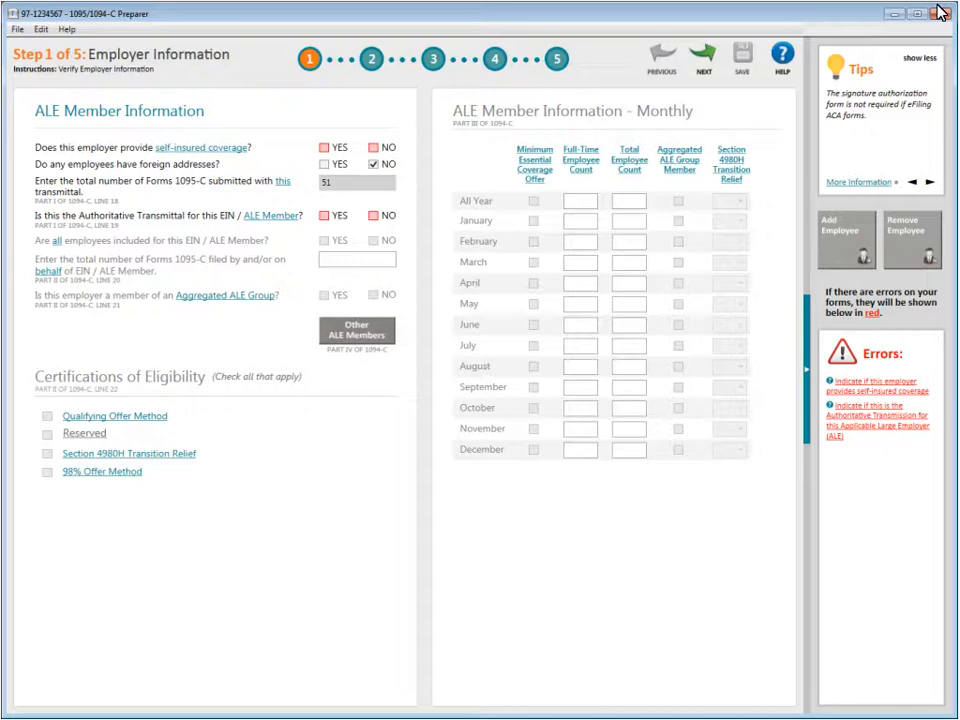
{"action": "left_click", "coordinate": [807, 372]}
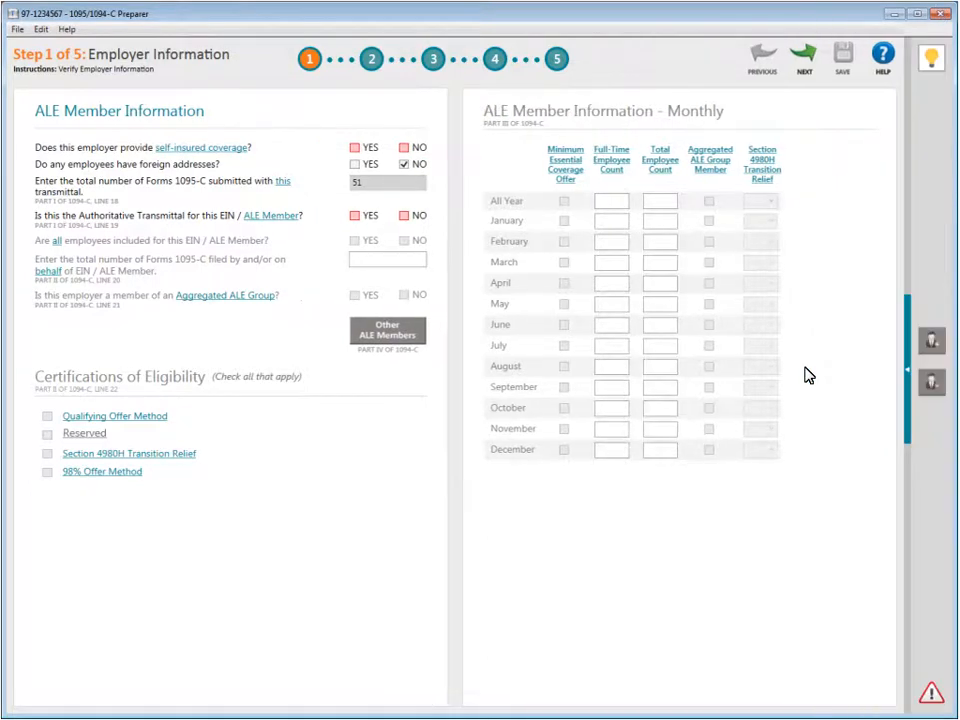
{"action": "left_click", "coordinate": [908, 373]}
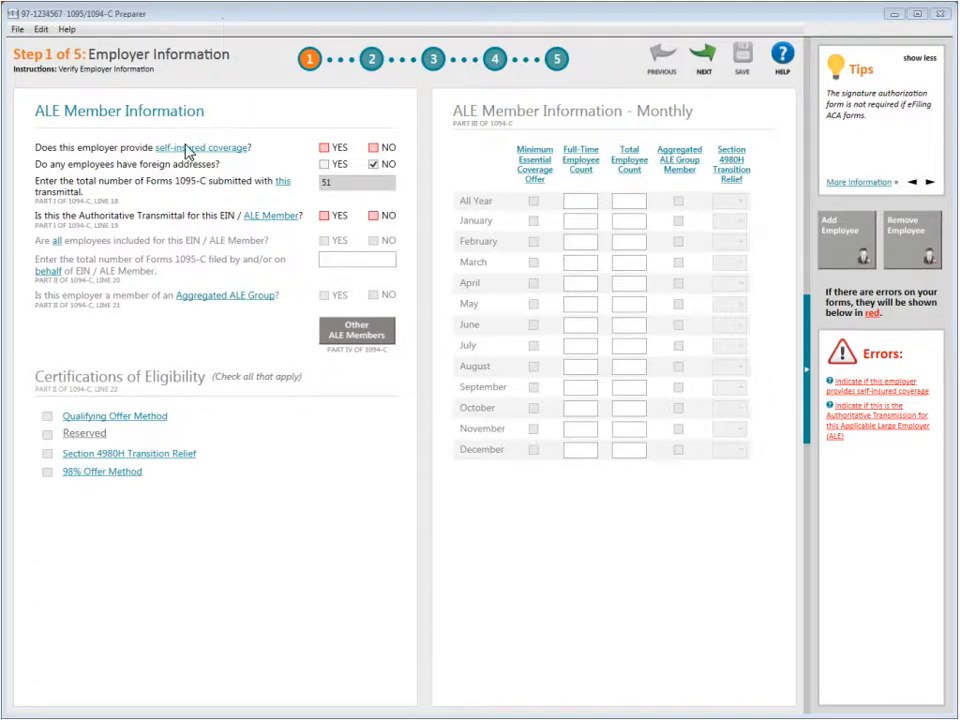
{"action": "mouse_move", "coordinate": [185, 152]}
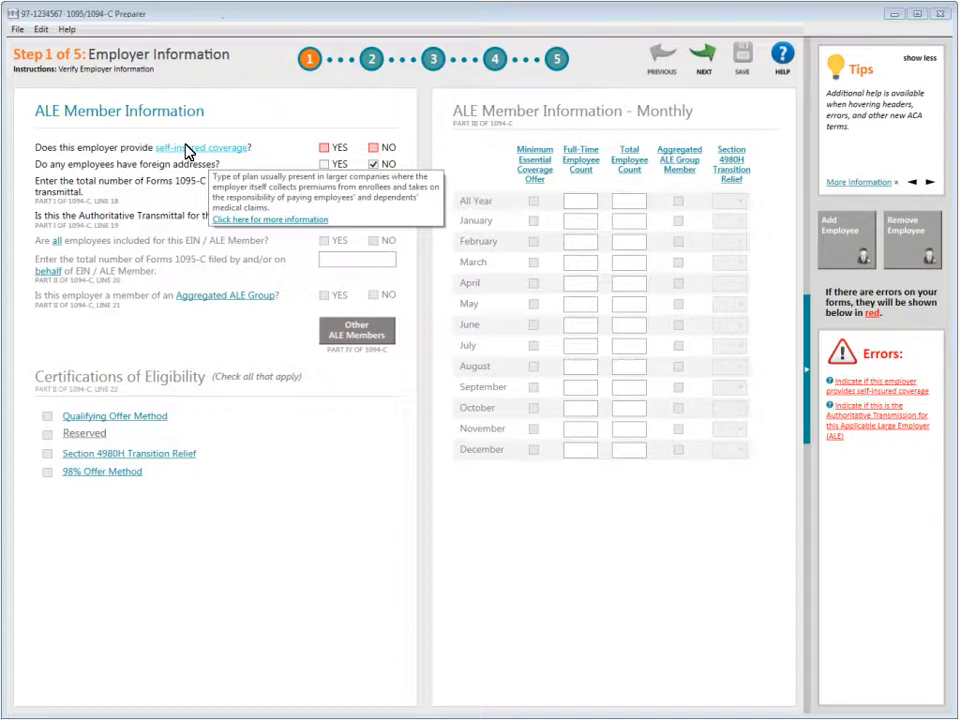
{"action": "left_click", "coordinate": [268, 220]}
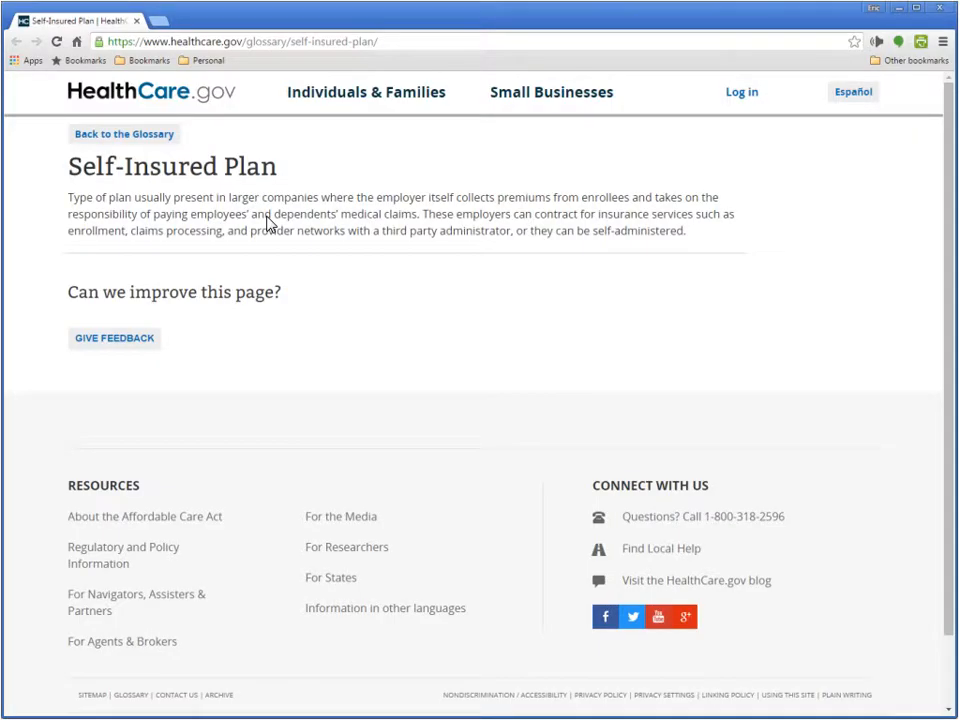
{"action": "left_click", "coordinate": [940, 8]}
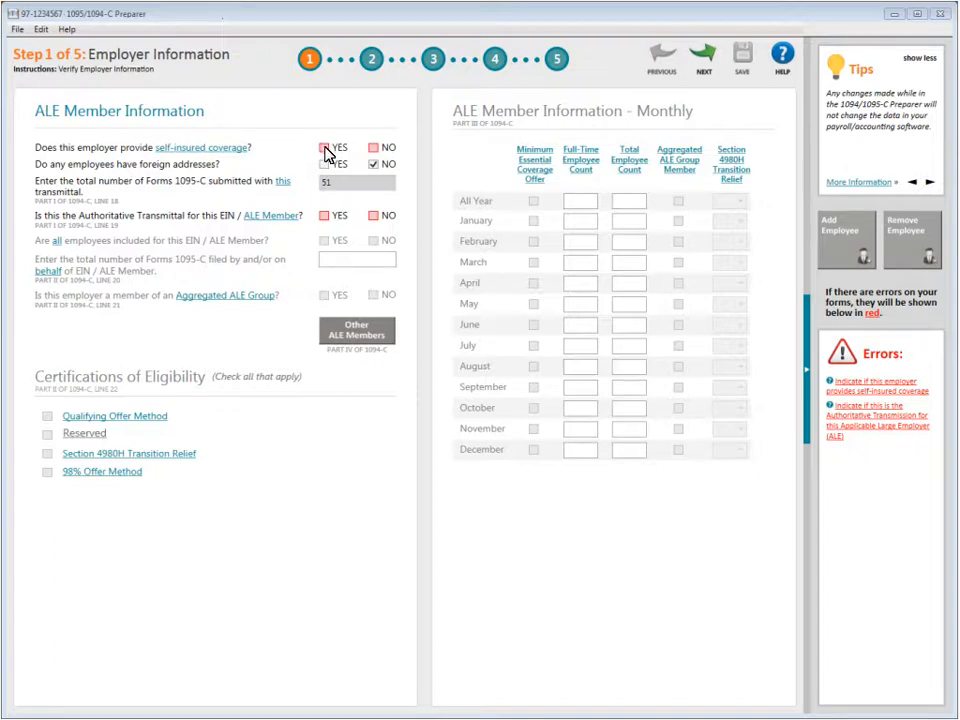
Step: Answer YES to 'Does this employer provide self-insured coverage?' and move to Authoritative Transmittal
{"action": "left_click", "coordinate": [324, 148]}
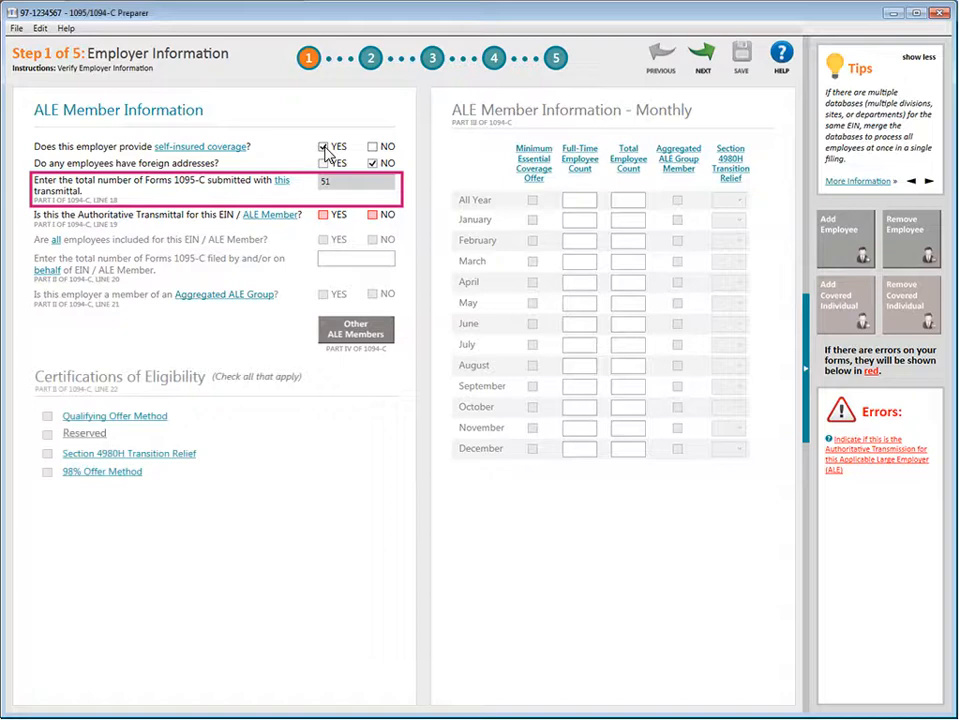
{"action": "key", "text": "Tab"}
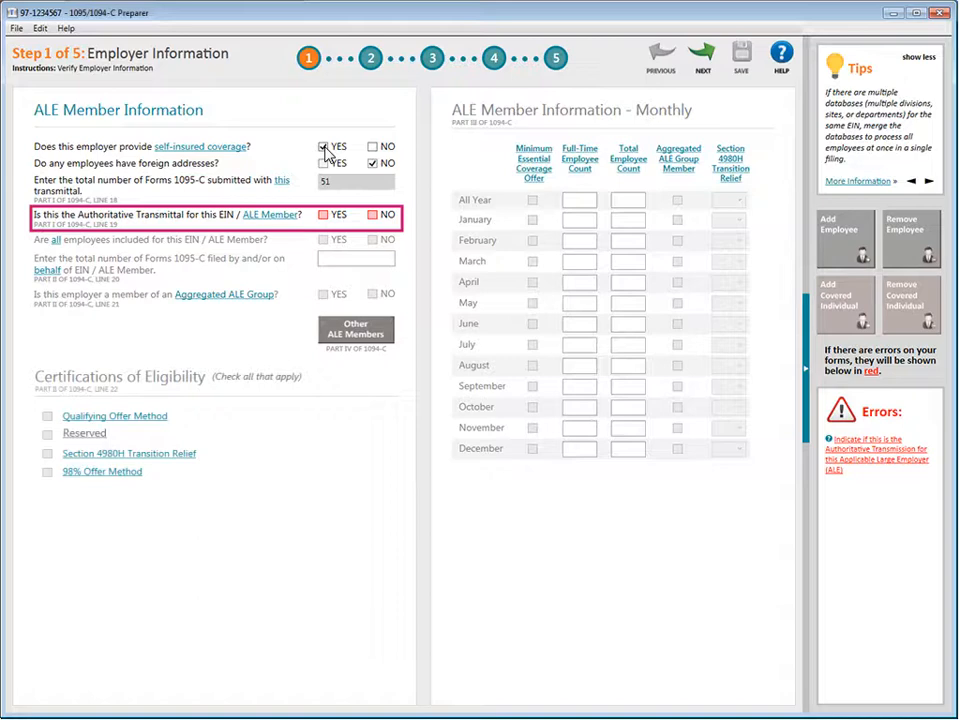
Step: Mark YES for Authoritative Transmittal and for all employees included for this EIN
{"action": "left_click", "coordinate": [323, 215]}
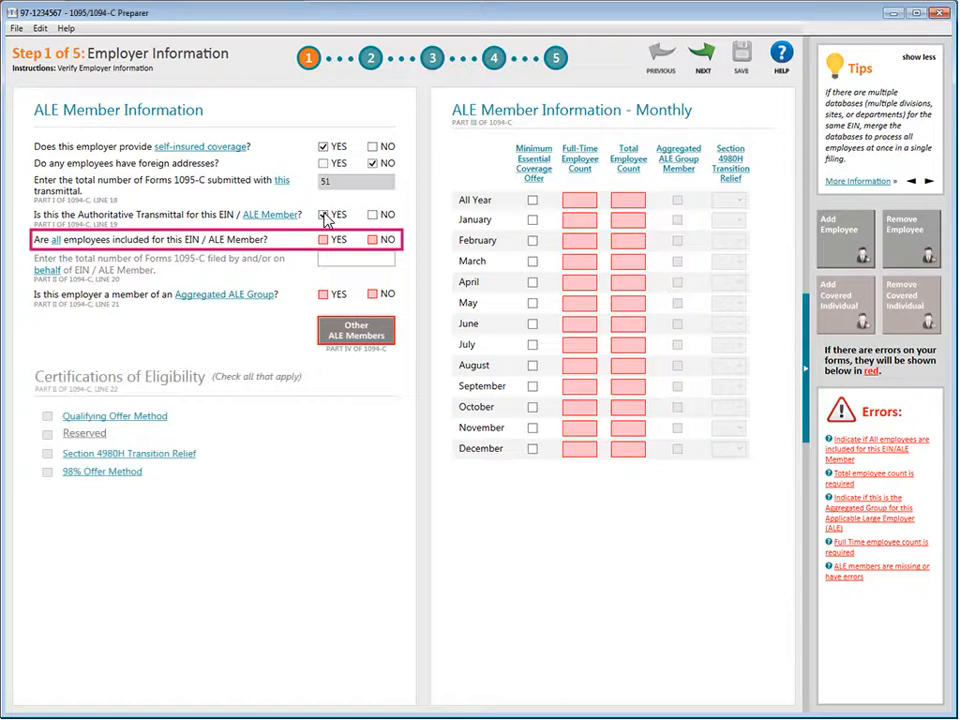
{"action": "left_click", "coordinate": [324, 240]}
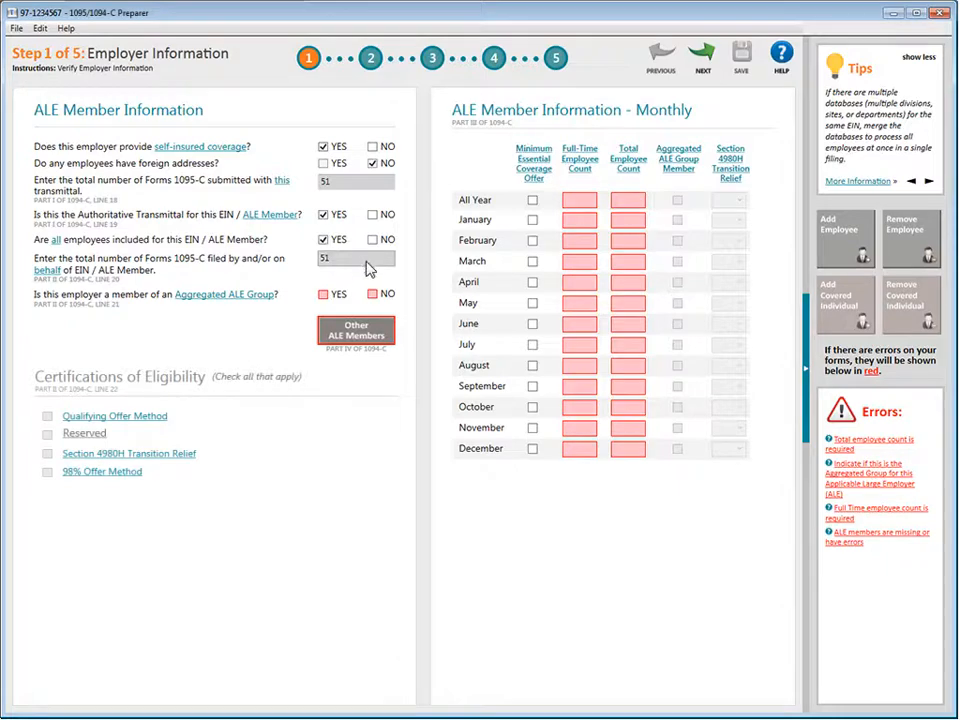
Step: Answer No to Aggregated ALE Group, check All Year minimum essential coverage, then minimize the Preparer
{"action": "left_click", "coordinate": [373, 295]}
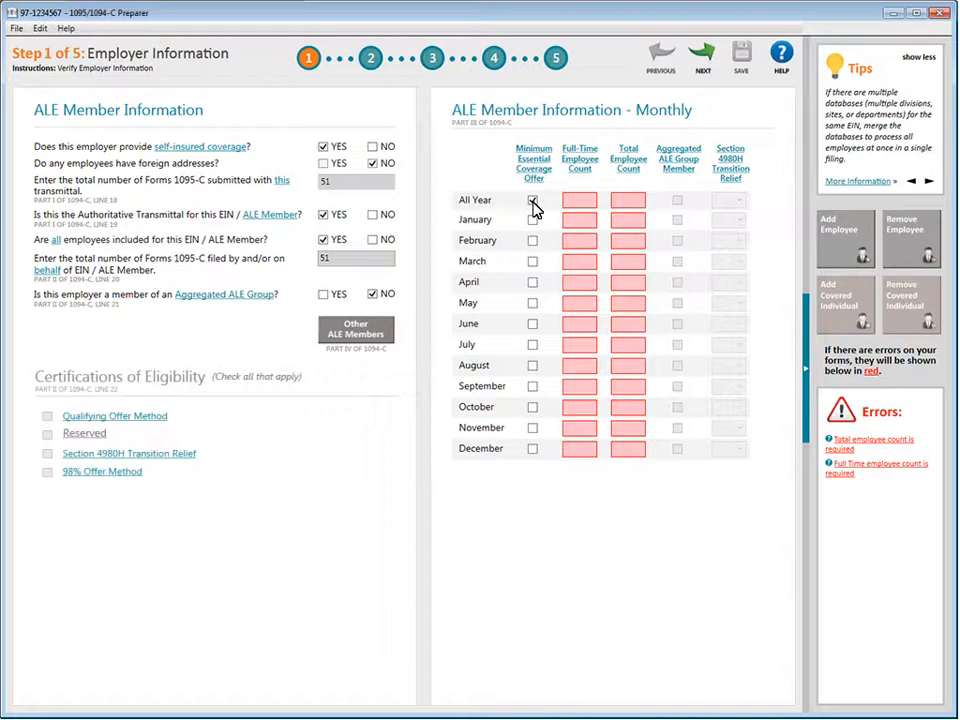
{"action": "left_click", "coordinate": [533, 201]}
{"action": "left_click", "coordinate": [893, 14]}
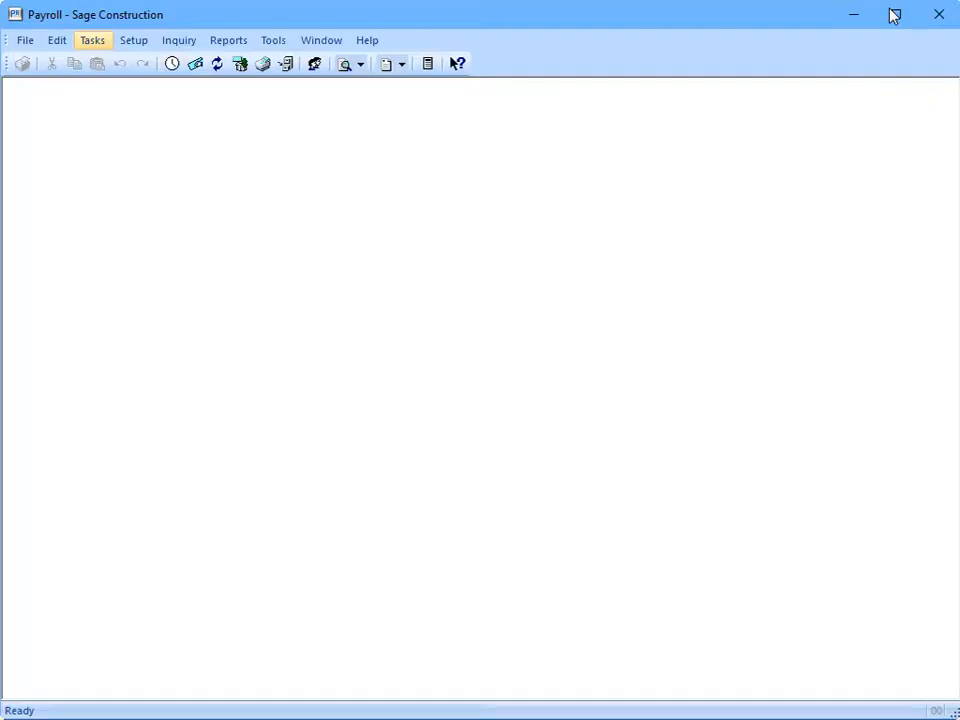
Step: Review the monthly FTE and FT counts under Tasks > ACA Compliance, then close that window
{"action": "left_click", "coordinate": [91, 42]}
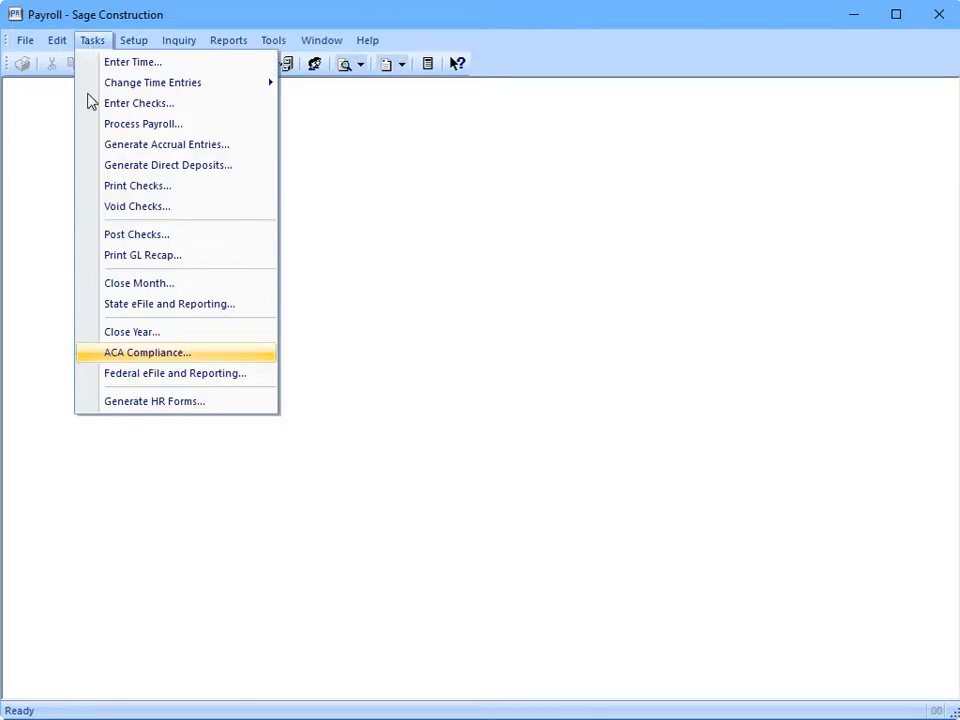
{"action": "left_click", "coordinate": [90, 353]}
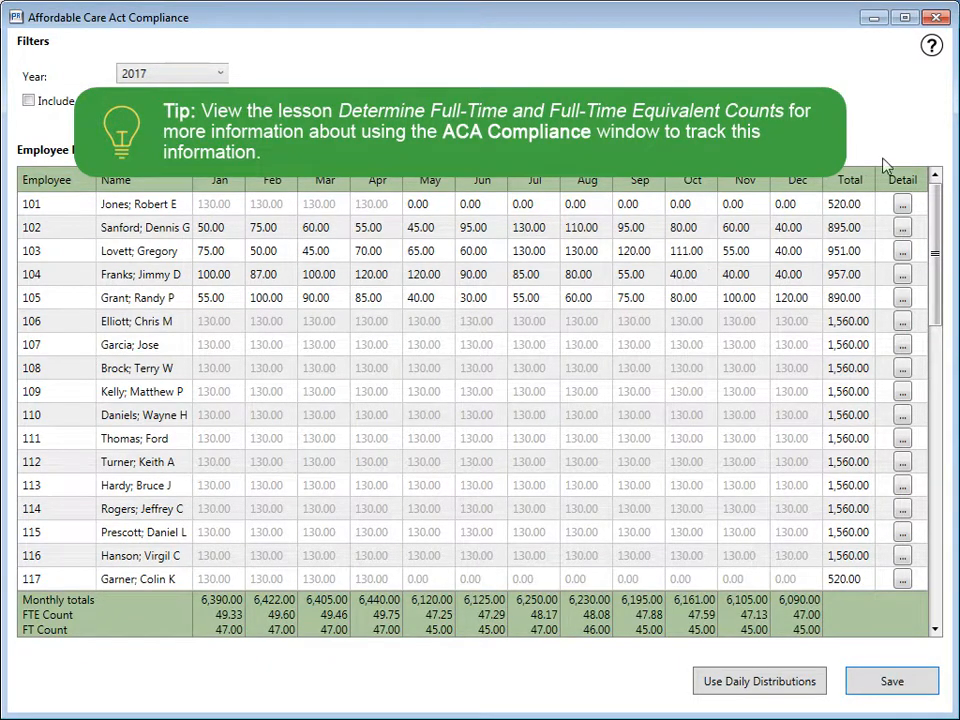
{"action": "left_click", "coordinate": [937, 18]}
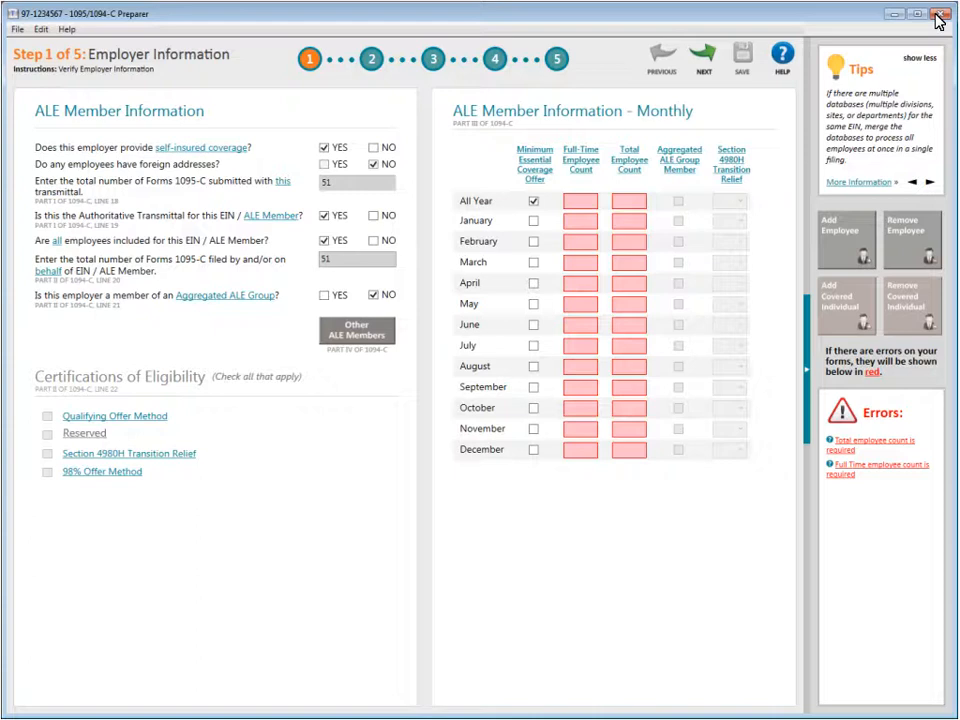
Step: Paste the January–December full-time employee counts (45–47) into the Full-Time Employee Count column
{"action": "left_click", "coordinate": [583, 222]}
{"action": "key", "text": "ctrl+v"}
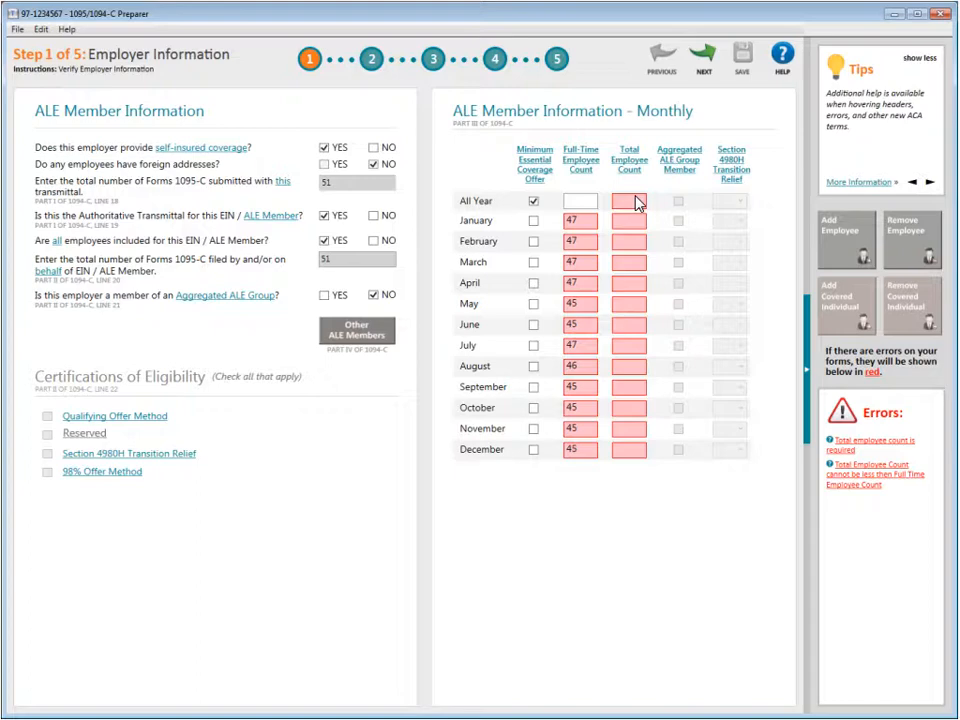
Step: Preview the ACA Monthly Employee Count report, check its Monthly Totals row, then close the preview
{"action": "left_click", "coordinate": [893, 14]}
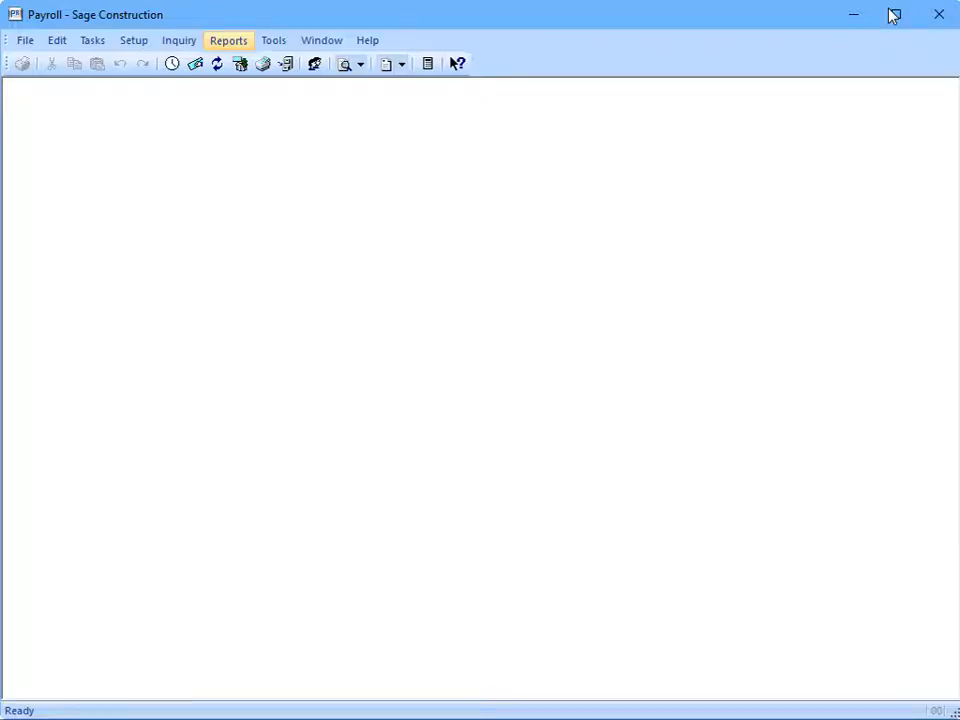
{"action": "left_click", "coordinate": [230, 45]}
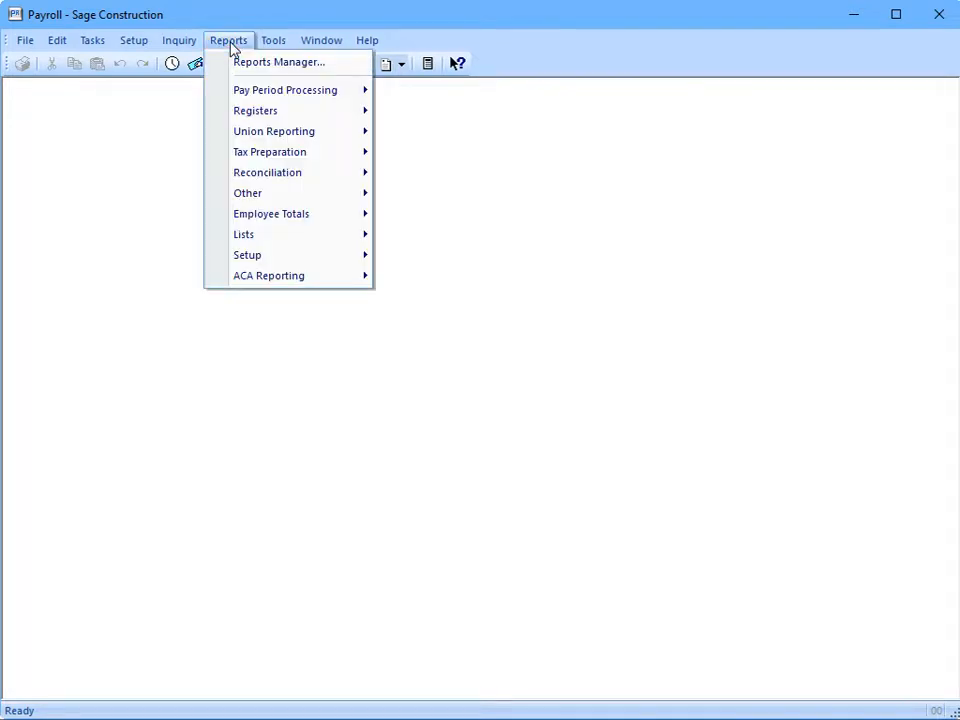
{"action": "mouse_move", "coordinate": [297, 277]}
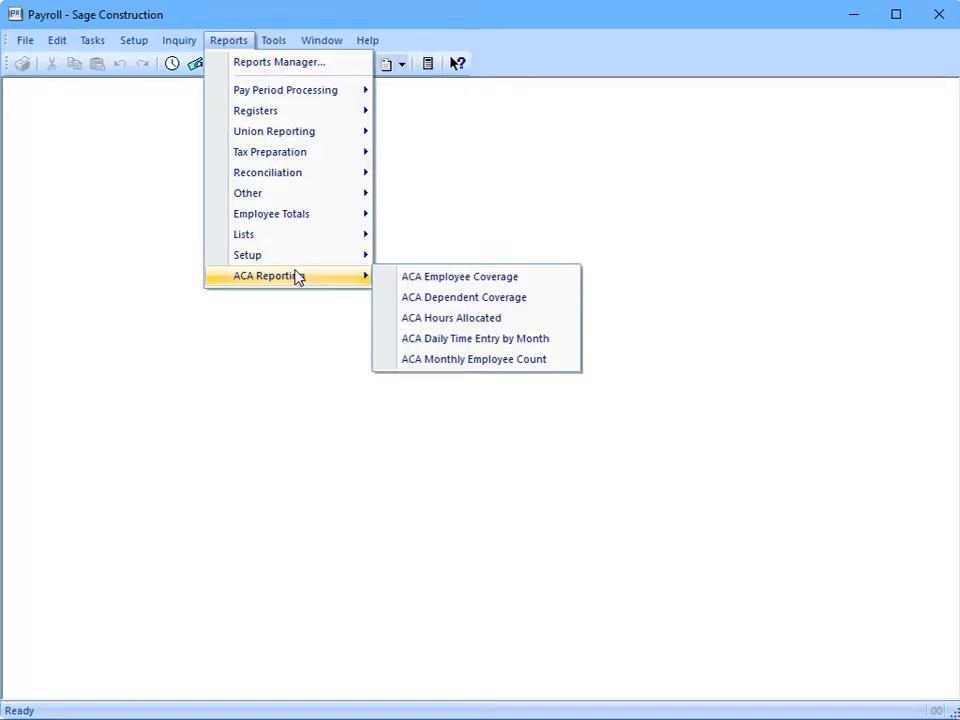
{"action": "left_click", "coordinate": [400, 362]}
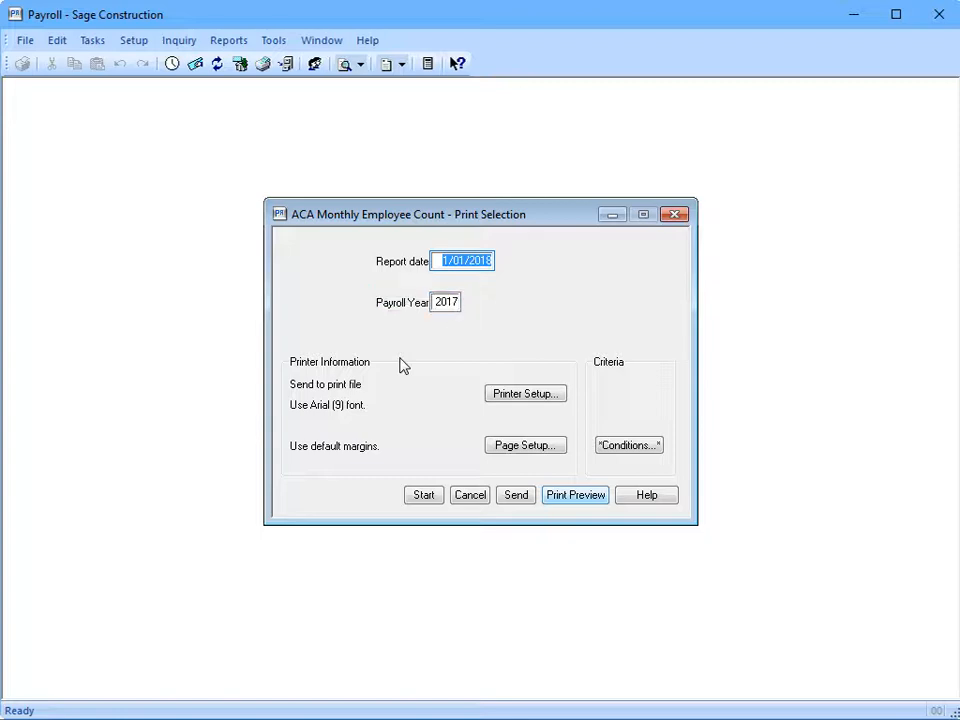
{"action": "left_click", "coordinate": [575, 500]}
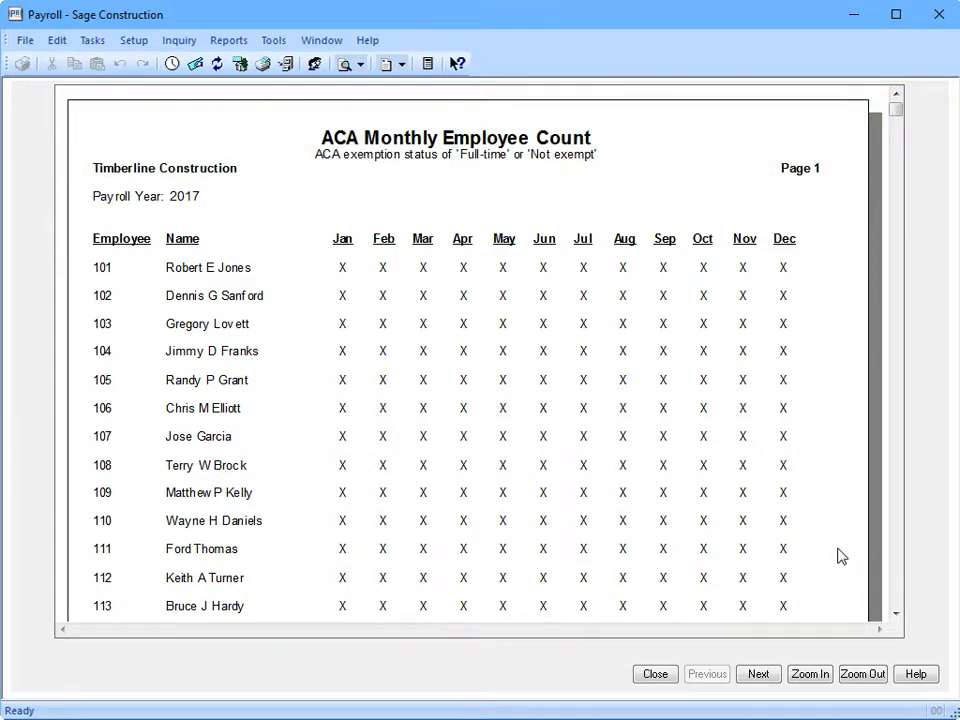
{"action": "left_click", "coordinate": [896, 611]}
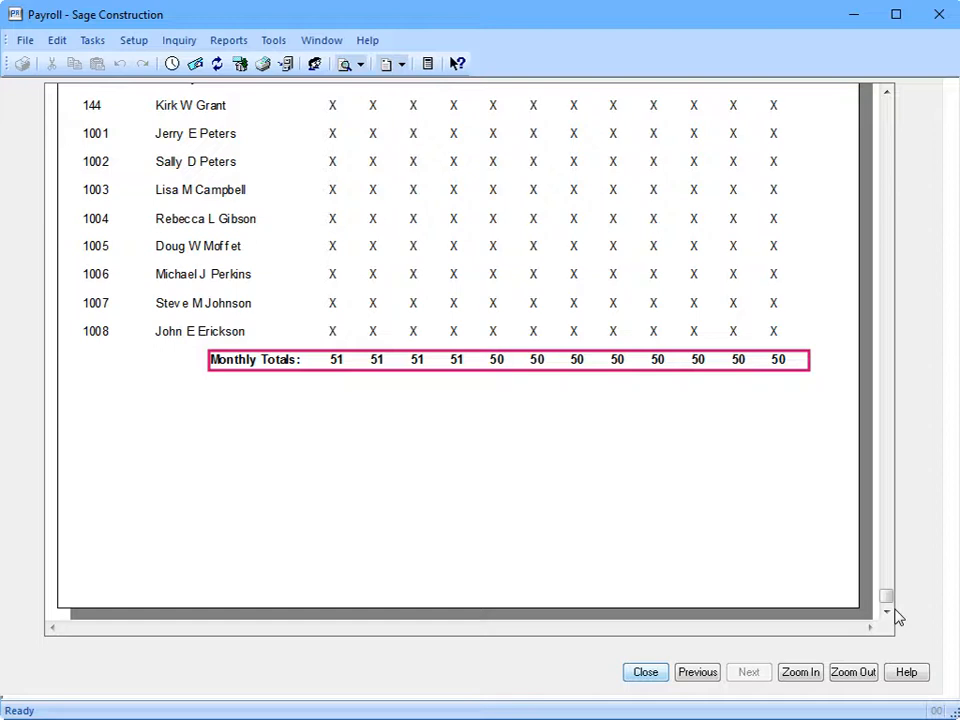
{"action": "left_click", "coordinate": [658, 674]}
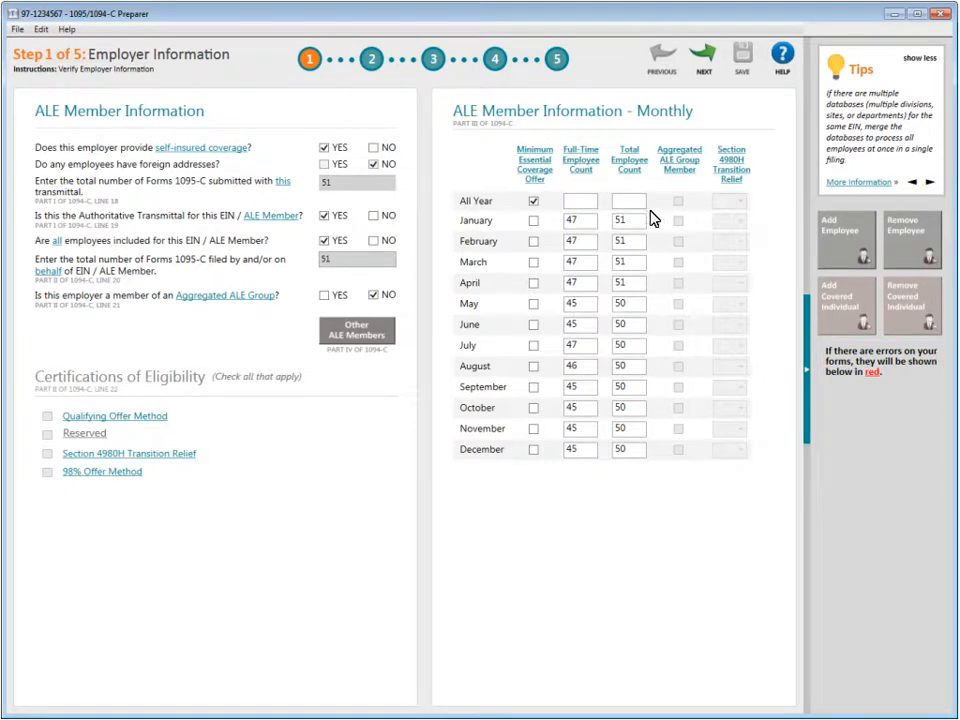
Step: Confirm the Step 1 employer ALE member counts and advance to Step 2, Employee Contact Information
{"action": "left_click", "coordinate": [704, 57]}
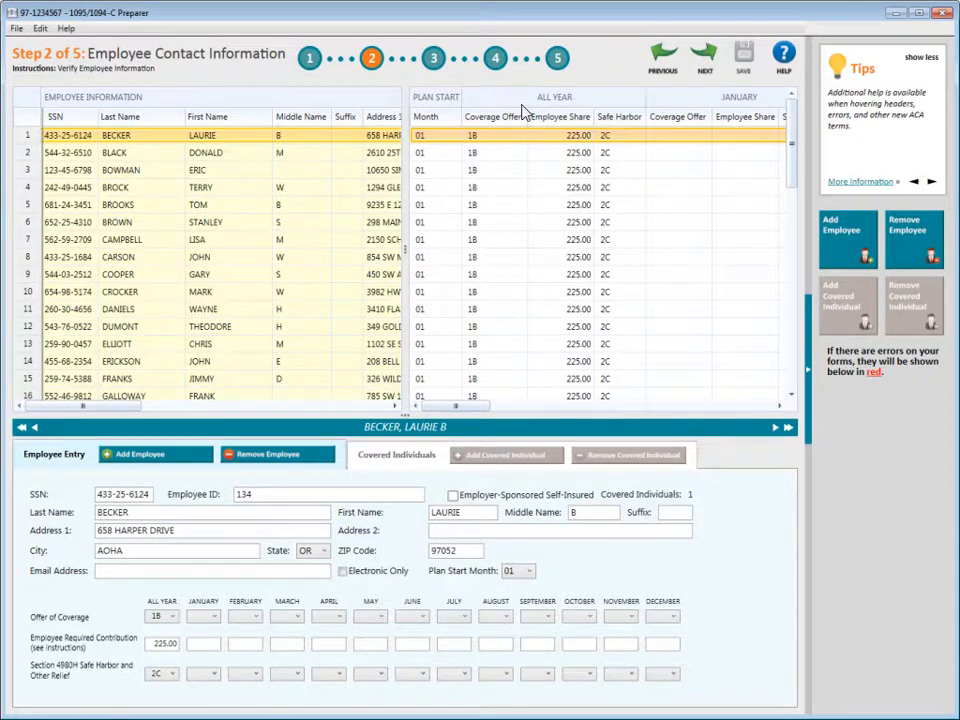
Step: Check the first employee's Covered Individuals tab, then switch back to the Employee Entry tab
{"action": "left_click", "coordinate": [399, 456]}
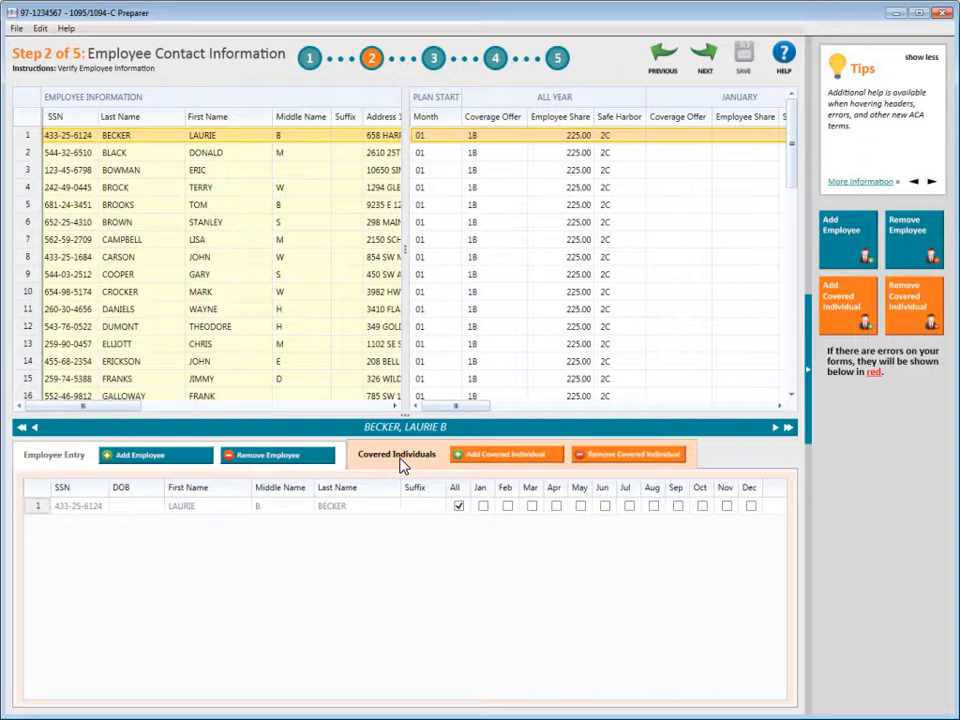
{"action": "left_click", "coordinate": [68, 458]}
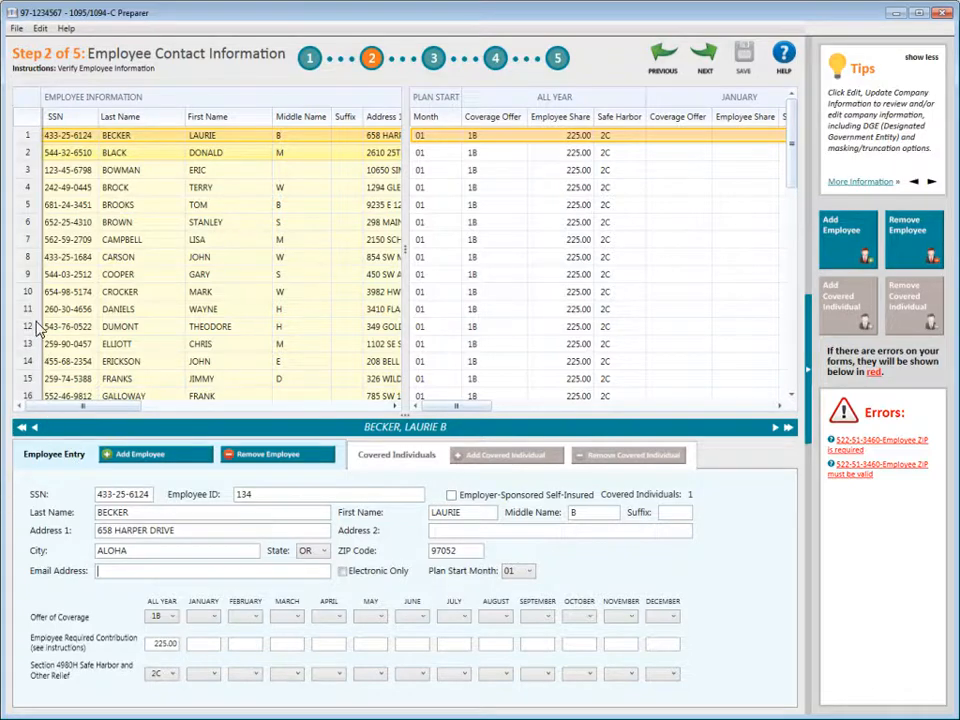
{"action": "left_click", "coordinate": [32, 154]}
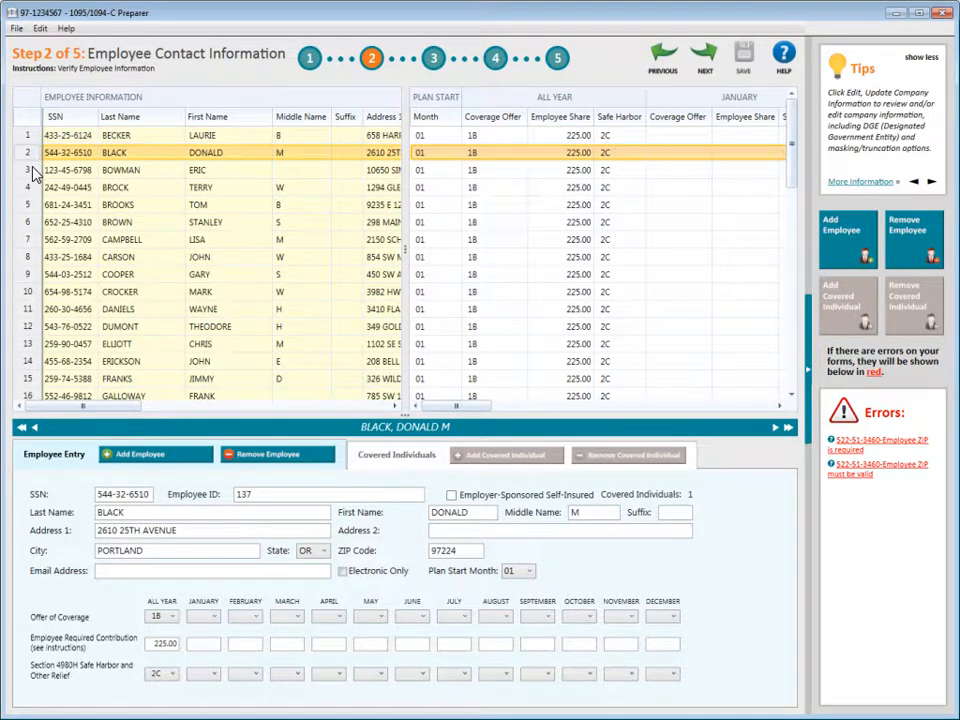
{"action": "left_click", "coordinate": [31, 166]}
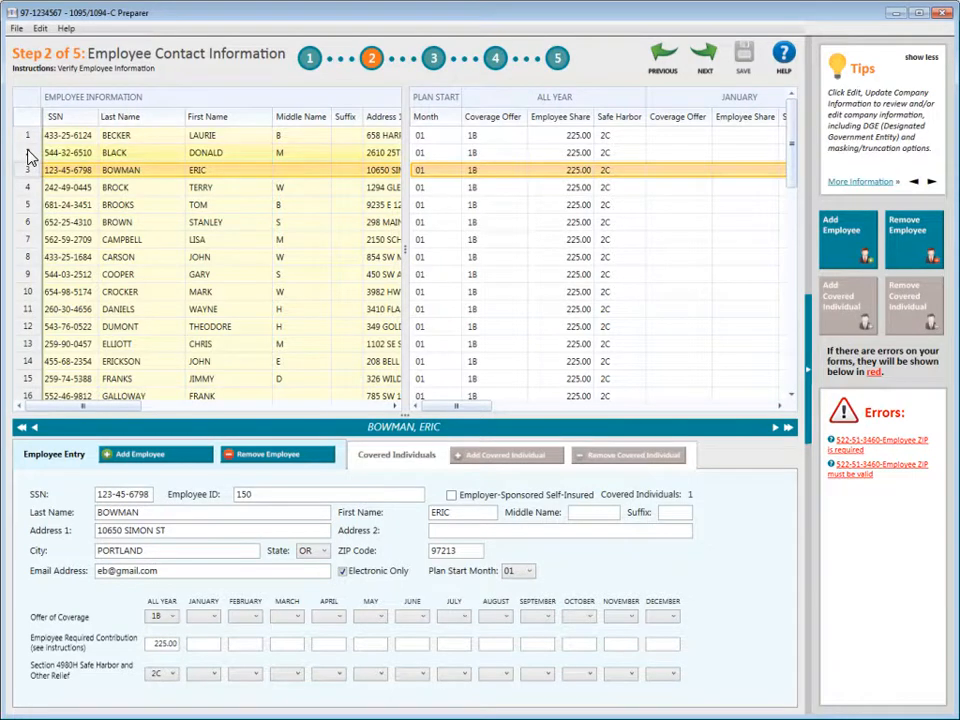
{"action": "left_click", "coordinate": [27, 153]}
{"action": "left_click", "coordinate": [26, 138]}
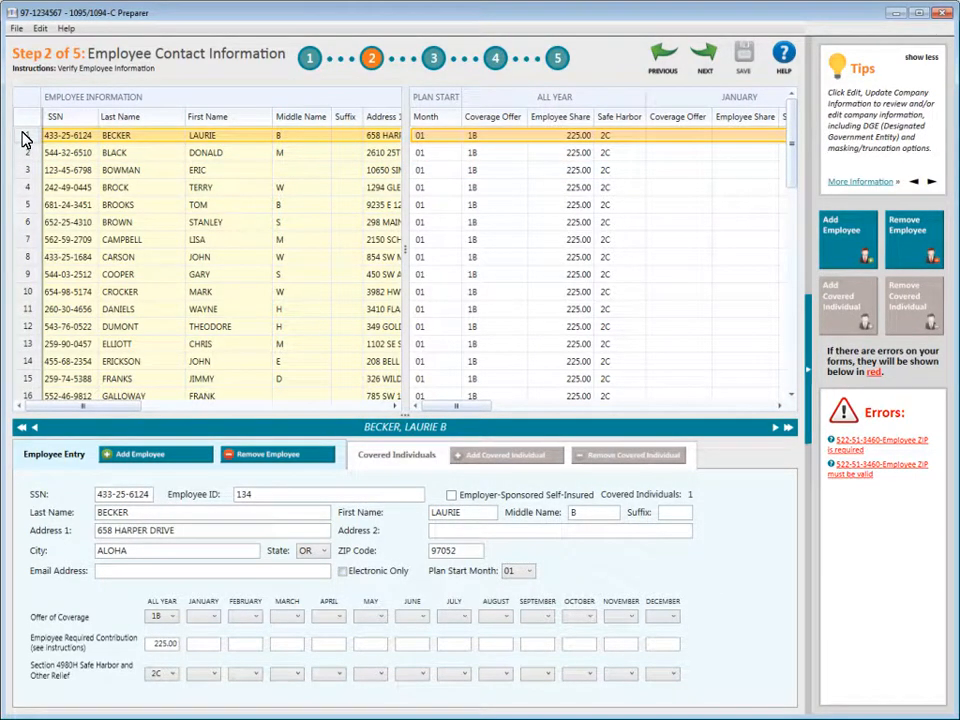
{"action": "left_click", "coordinate": [776, 428]}
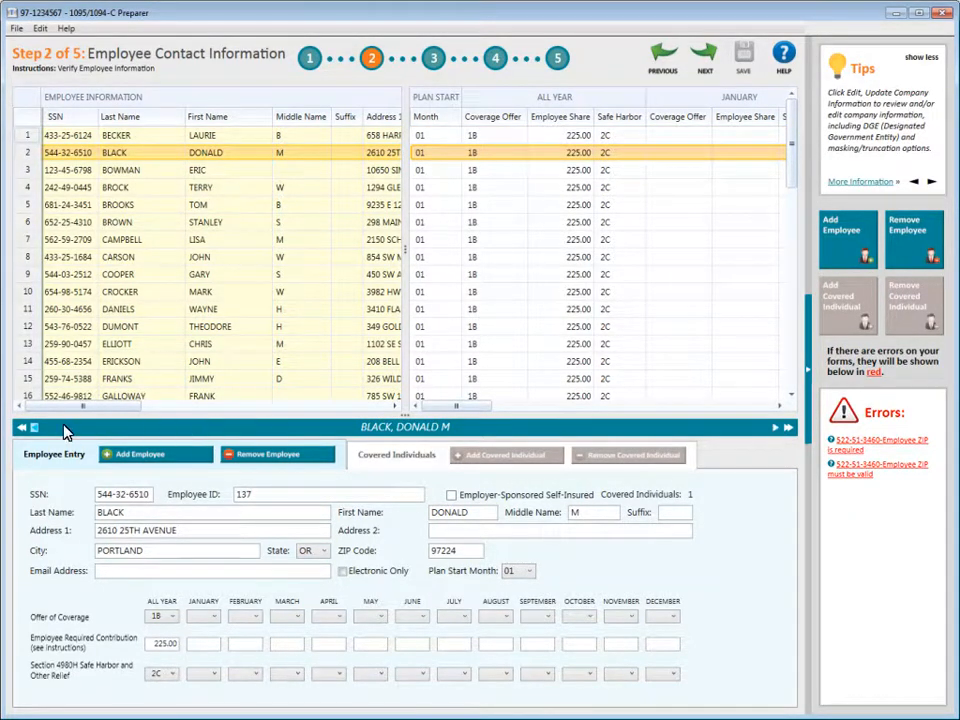
{"action": "left_click", "coordinate": [22, 428]}
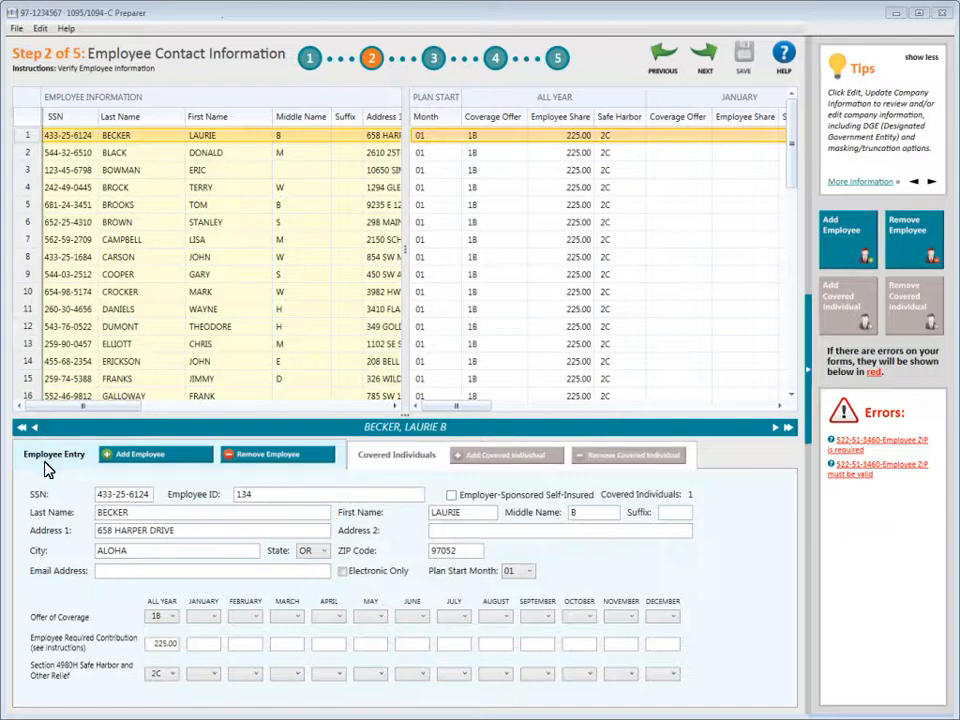
{"action": "mouse_move", "coordinate": [45, 500]}
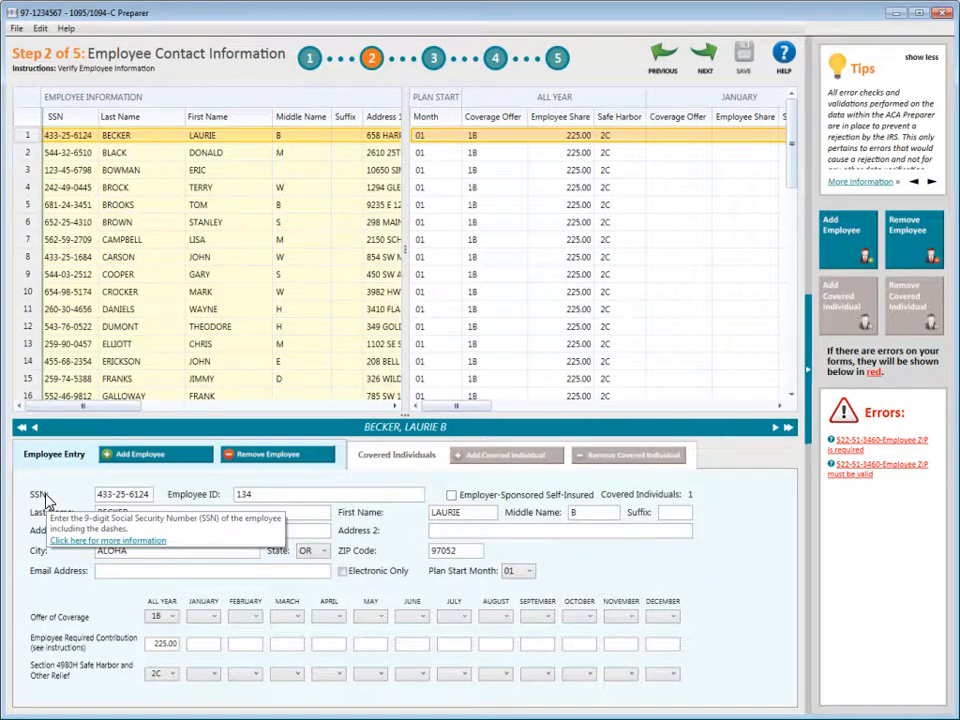
{"action": "mouse_move", "coordinate": [388, 575]}
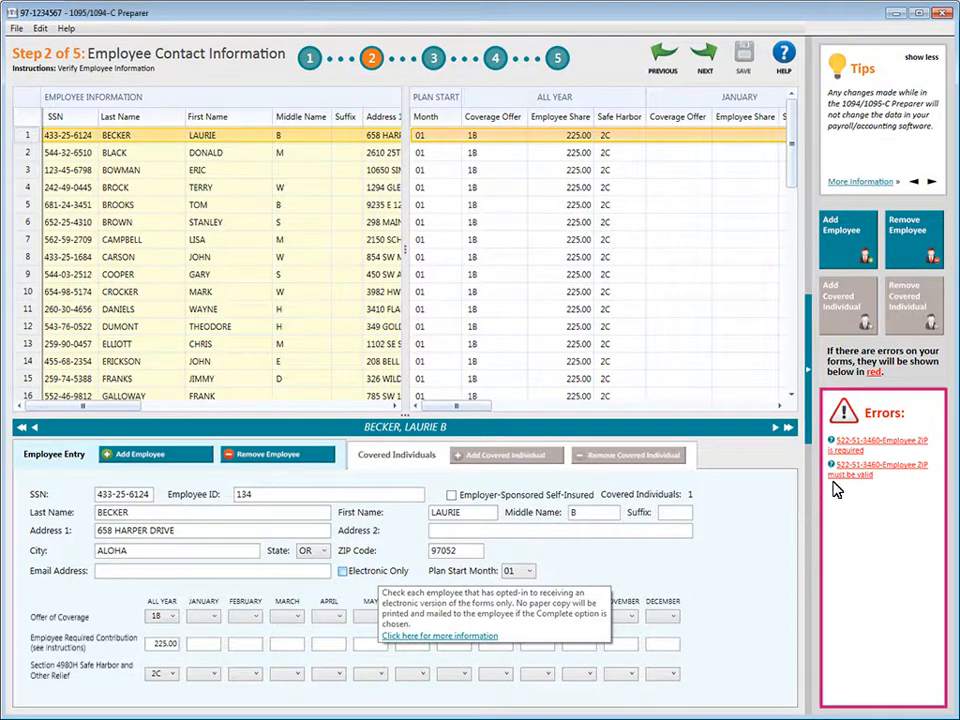
Step: Jump from the ZIP error to row 48 and begin filling in its empty Zip cell
{"action": "left_click", "coordinate": [850, 445]}
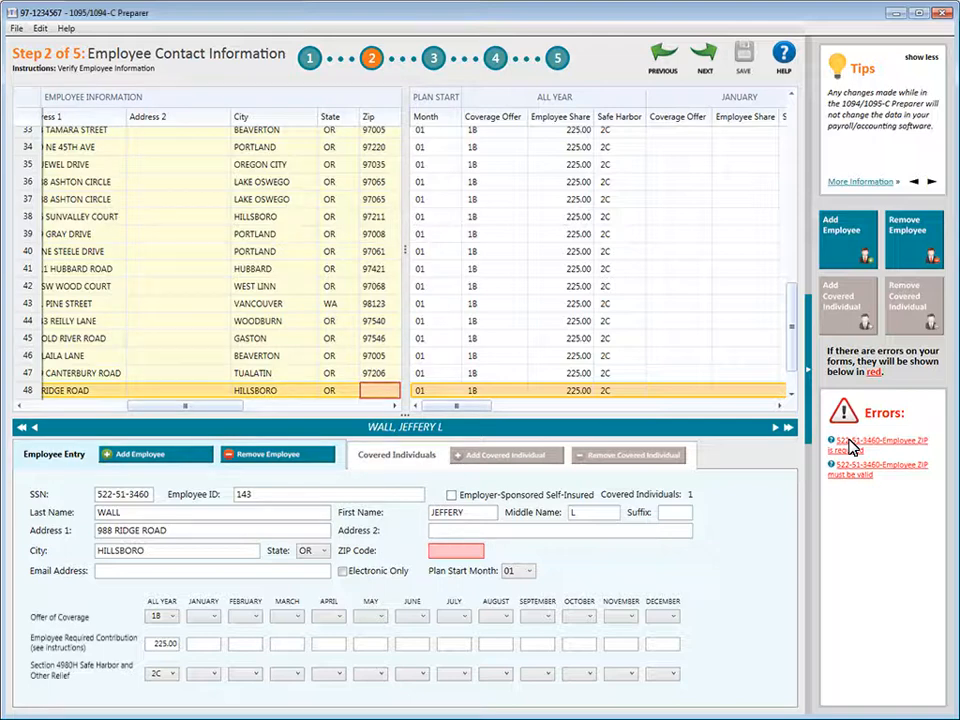
{"action": "left_click", "coordinate": [370, 391]}
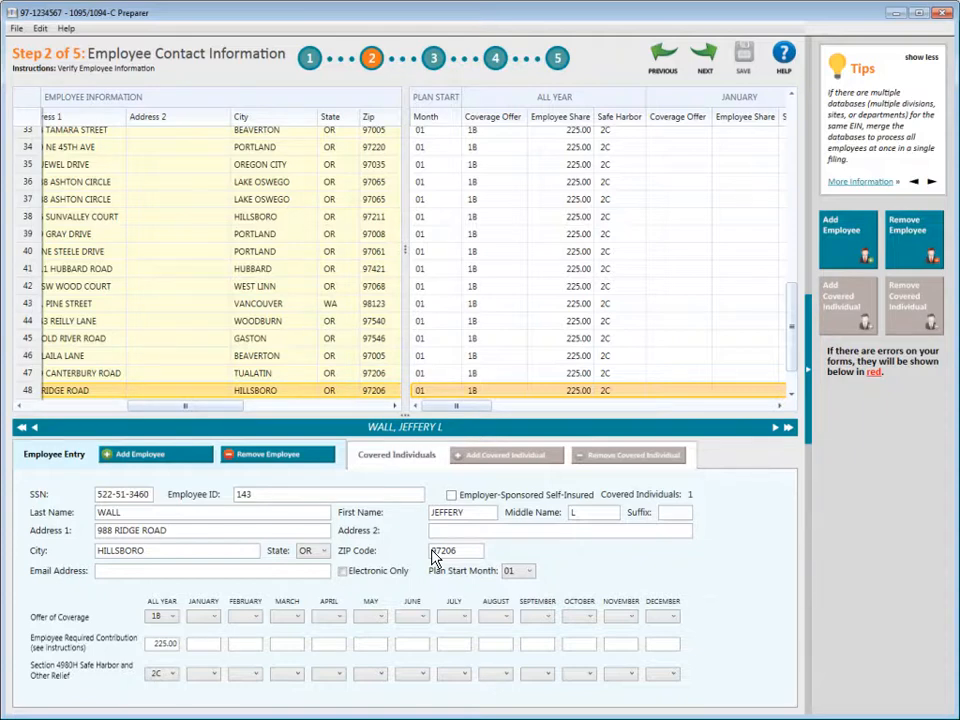
Step: Advance from Step 2 to Step 3 of 5, Employee Covered Individuals
{"action": "left_click", "coordinate": [704, 62]}
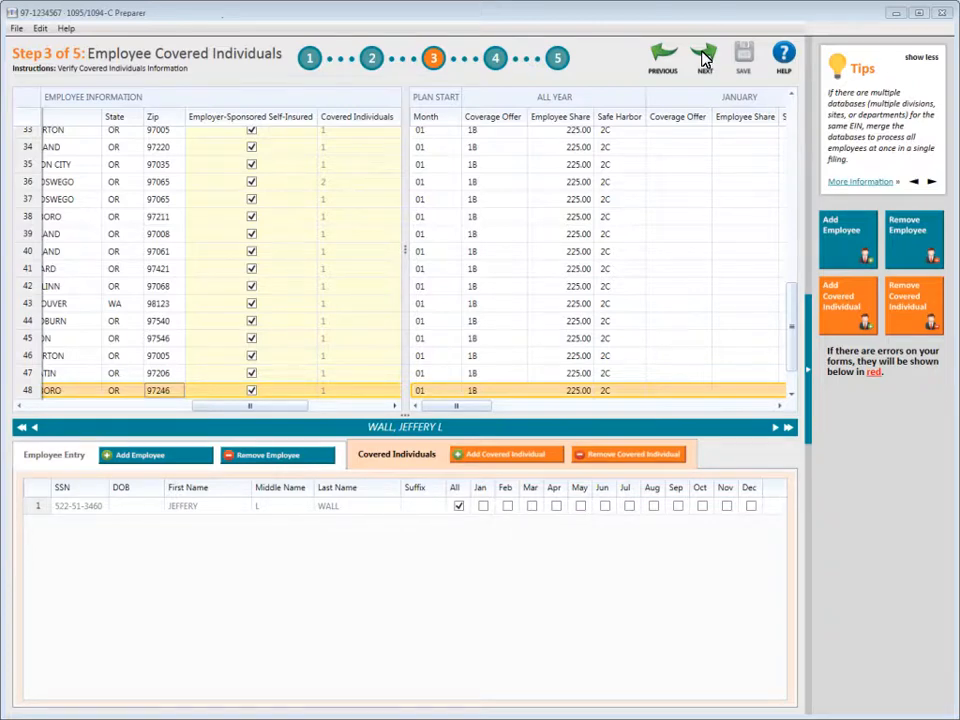
Step: Inspect row 36's two covered individuals, then advance to Step 4, Employee Electronic Delivery
{"action": "left_click", "coordinate": [27, 187]}
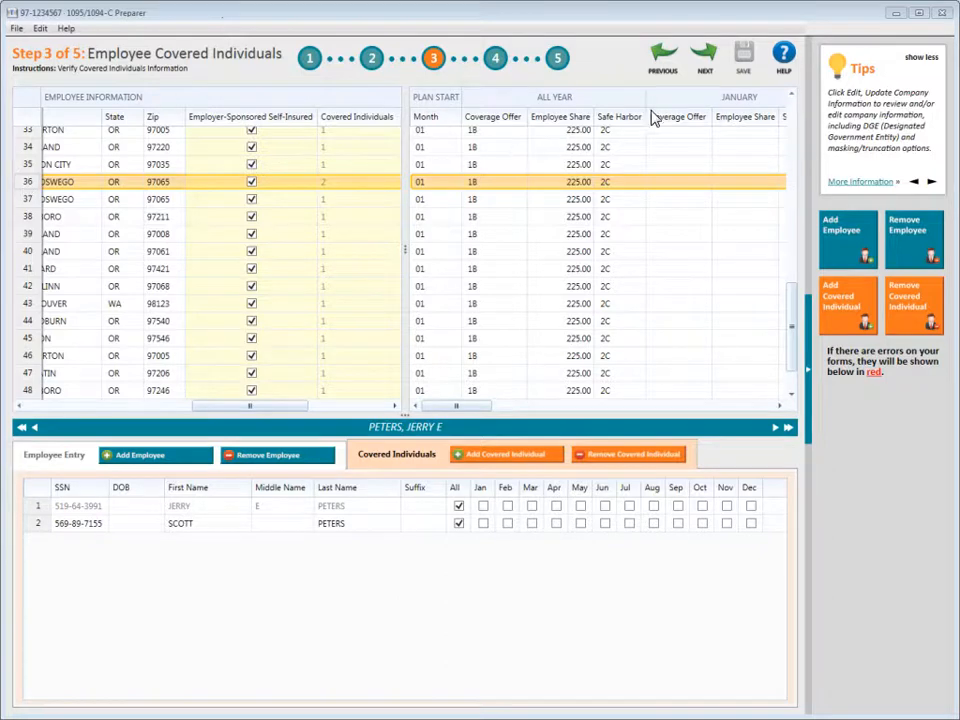
{"action": "left_click", "coordinate": [703, 60]}
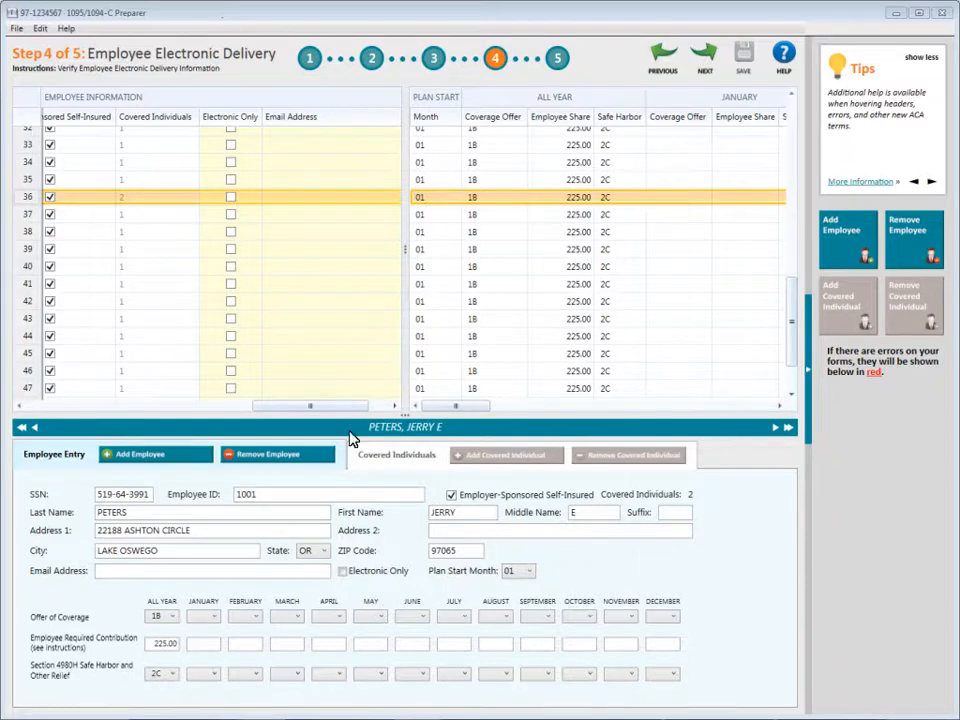
Step: Mark one employee Electronic Only with their e-mail address, then advance to Step 5, Employee Coverage
{"action": "left_click", "coordinate": [343, 574]}
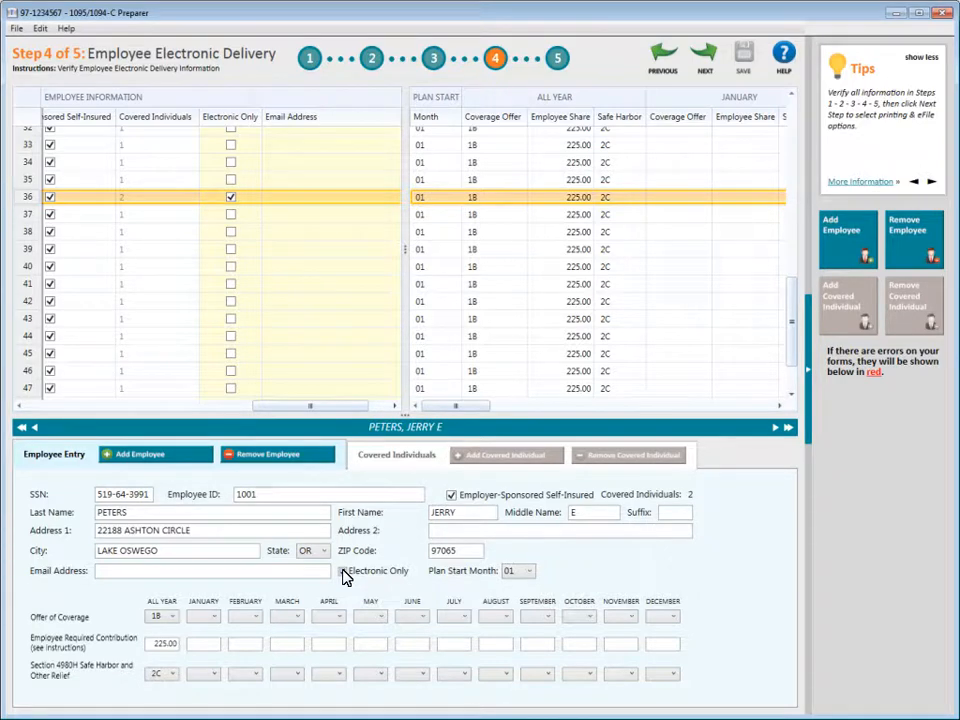
{"action": "left_click", "coordinate": [99, 569]}
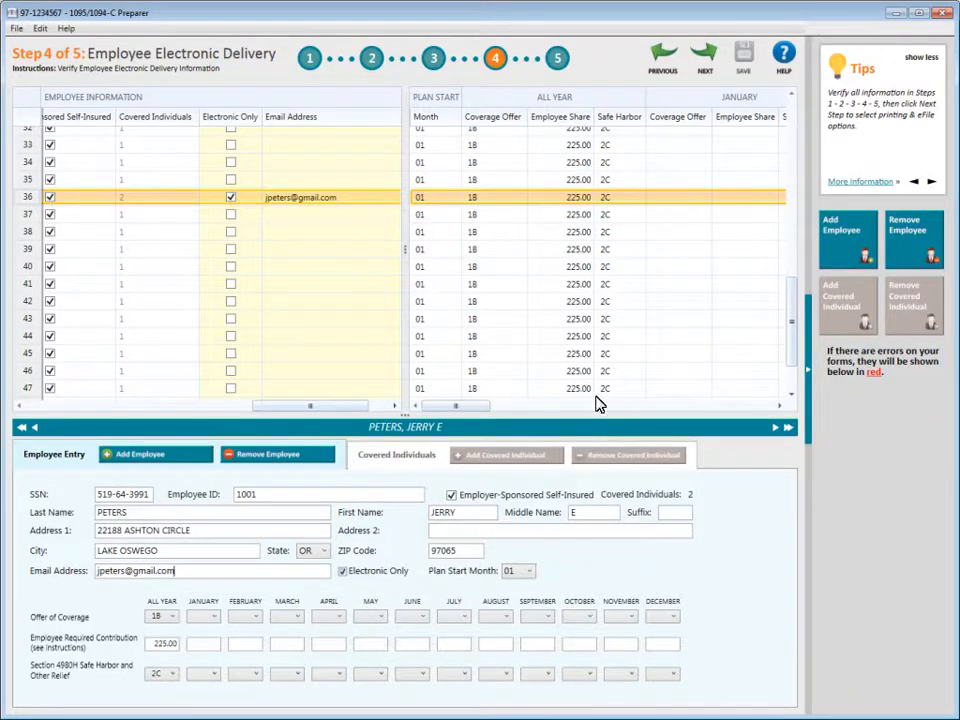
{"action": "left_click", "coordinate": [705, 58]}
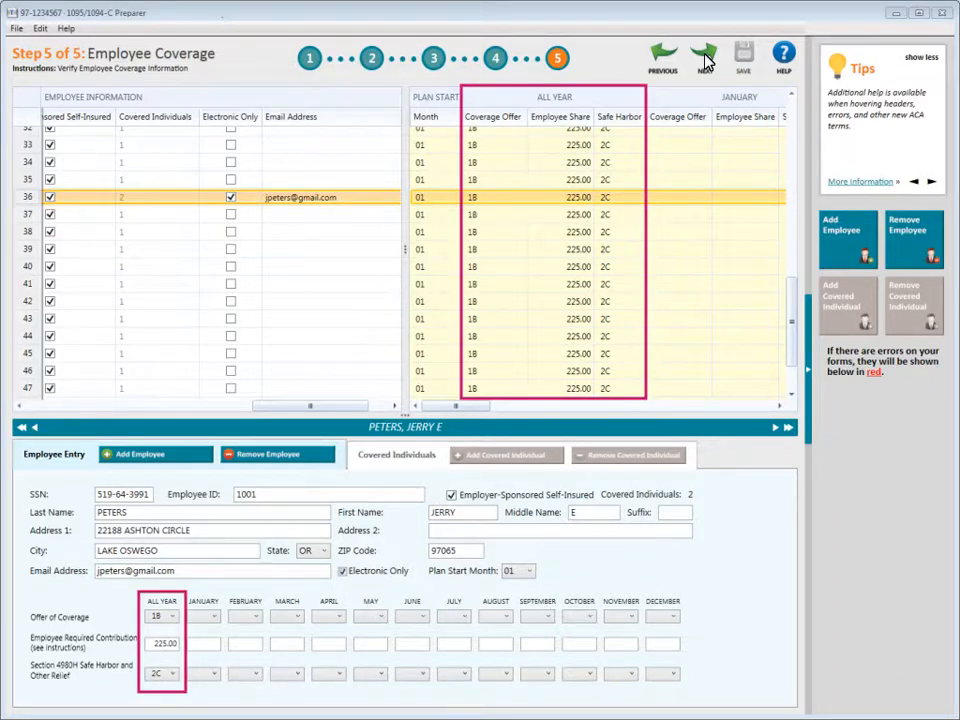
Step: Review the employee in row 29, then proceed to the 1095/1094-C Printing and eFiling Options
{"action": "left_click", "coordinate": [791, 95]}
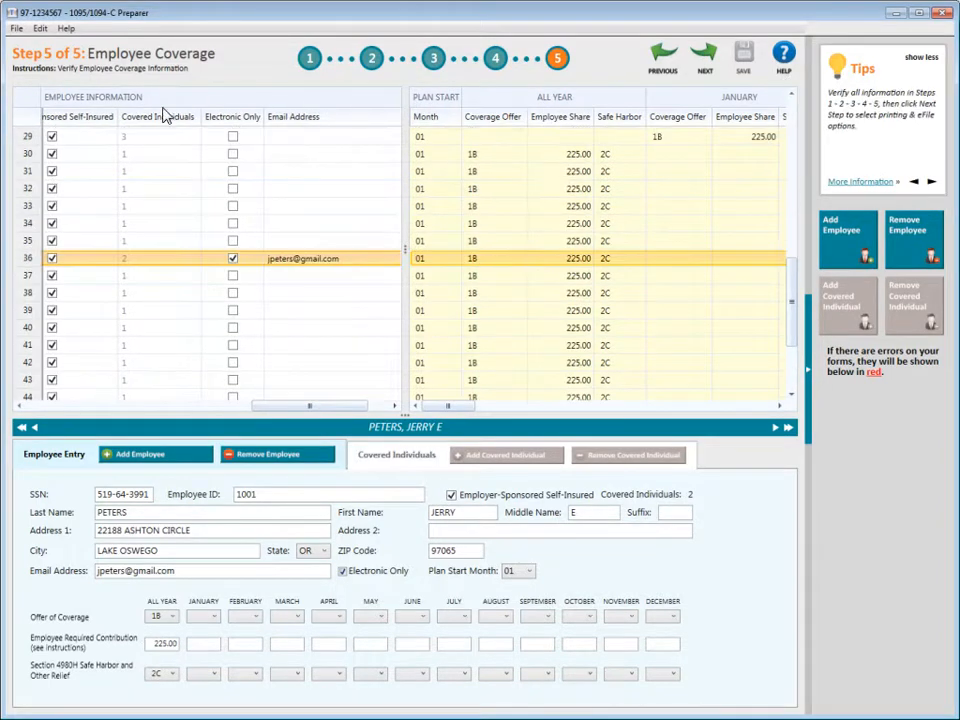
{"action": "left_click", "coordinate": [27, 140]}
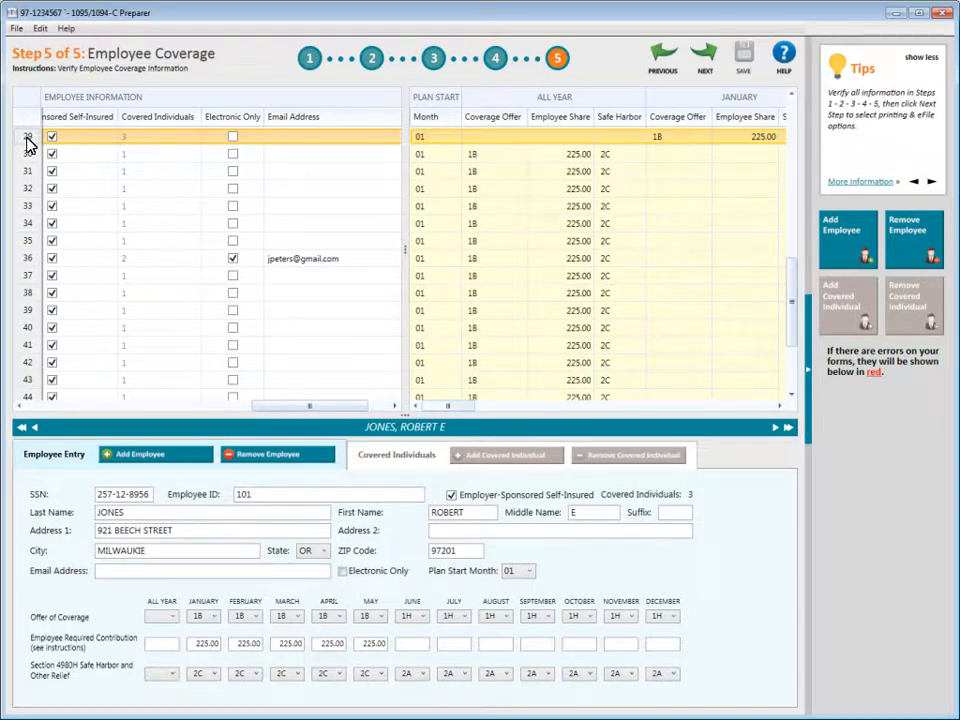
{"action": "left_click", "coordinate": [703, 60]}
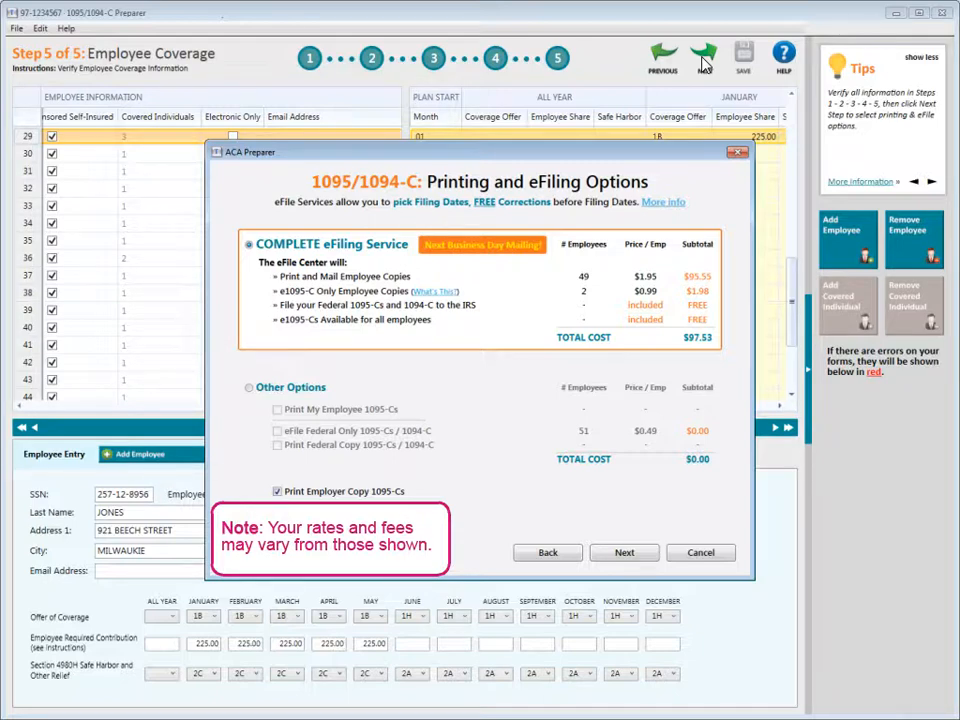
Step: Choose Other Options to self-print employee 1095-Cs and federal 1095-C/1094-C copies, without federal-only eFiling
{"action": "left_click", "coordinate": [249, 388]}
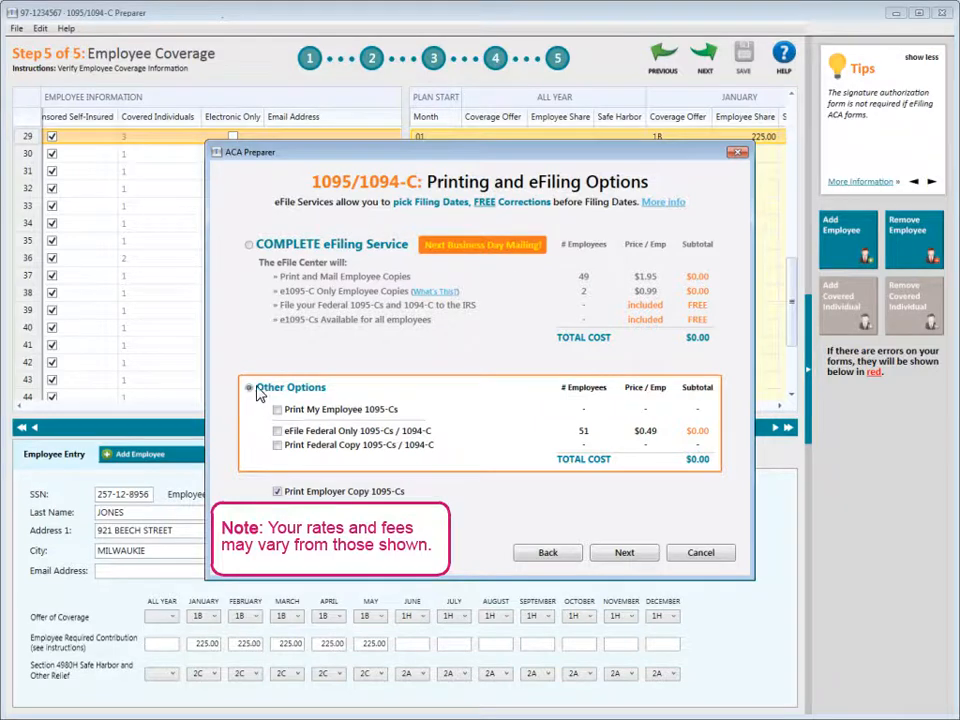
{"action": "left_click", "coordinate": [277, 428]}
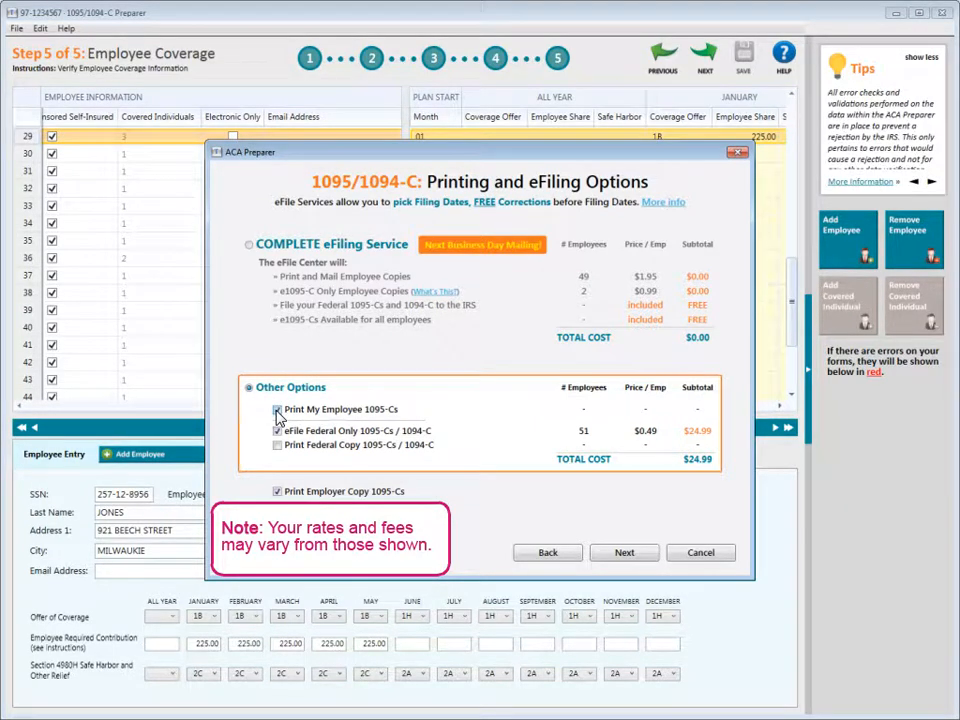
{"action": "left_click", "coordinate": [277, 410]}
{"action": "left_click", "coordinate": [278, 431]}
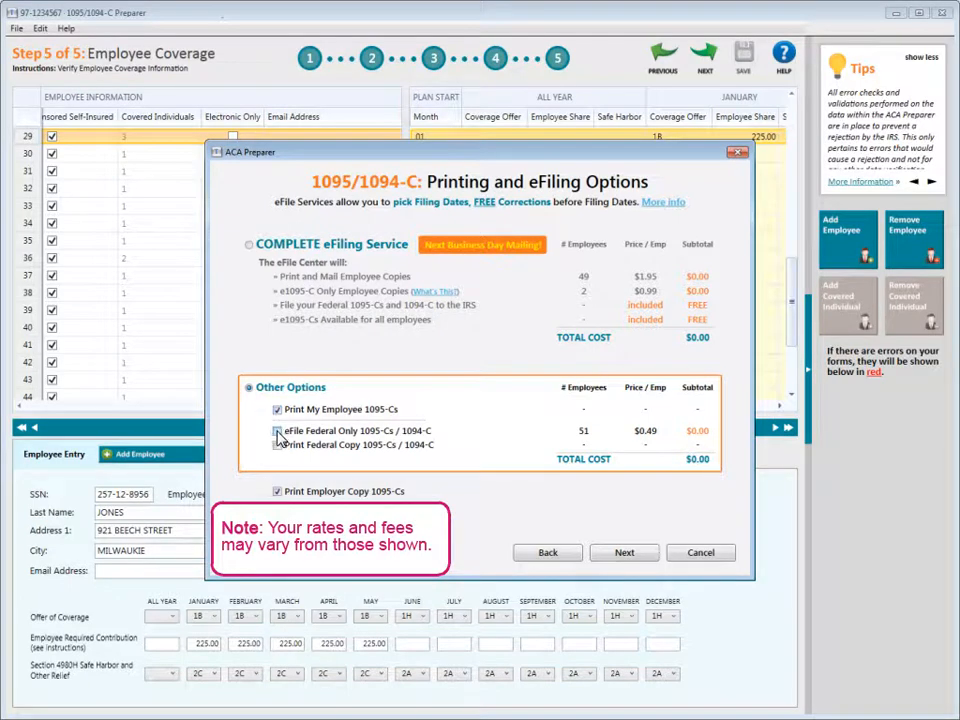
{"action": "left_click", "coordinate": [278, 446]}
{"action": "left_click", "coordinate": [624, 553]}
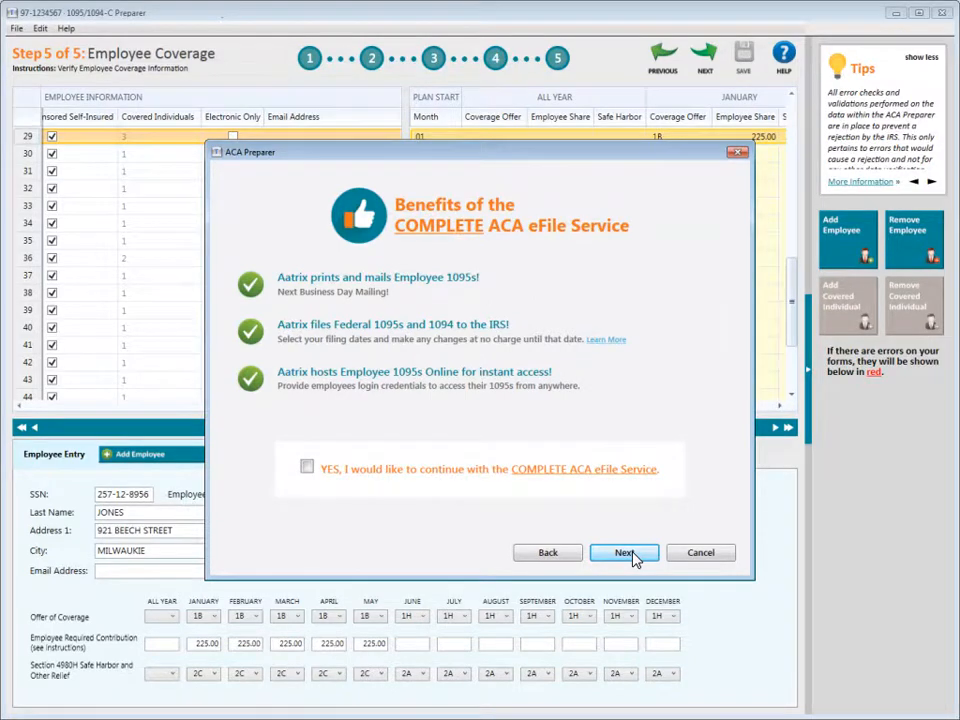
Step: Pass the COMPLETE eFile service offer and Review Data pages to reach the Federal 1094-C, report 1 of 5
{"action": "left_click", "coordinate": [626, 553]}
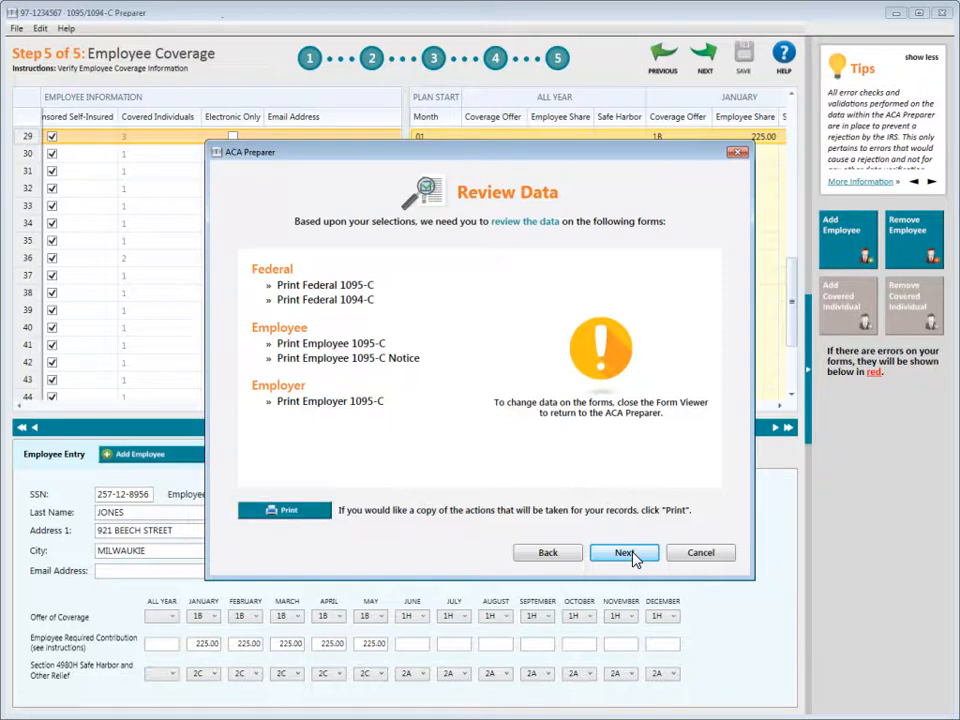
{"action": "left_click", "coordinate": [624, 553]}
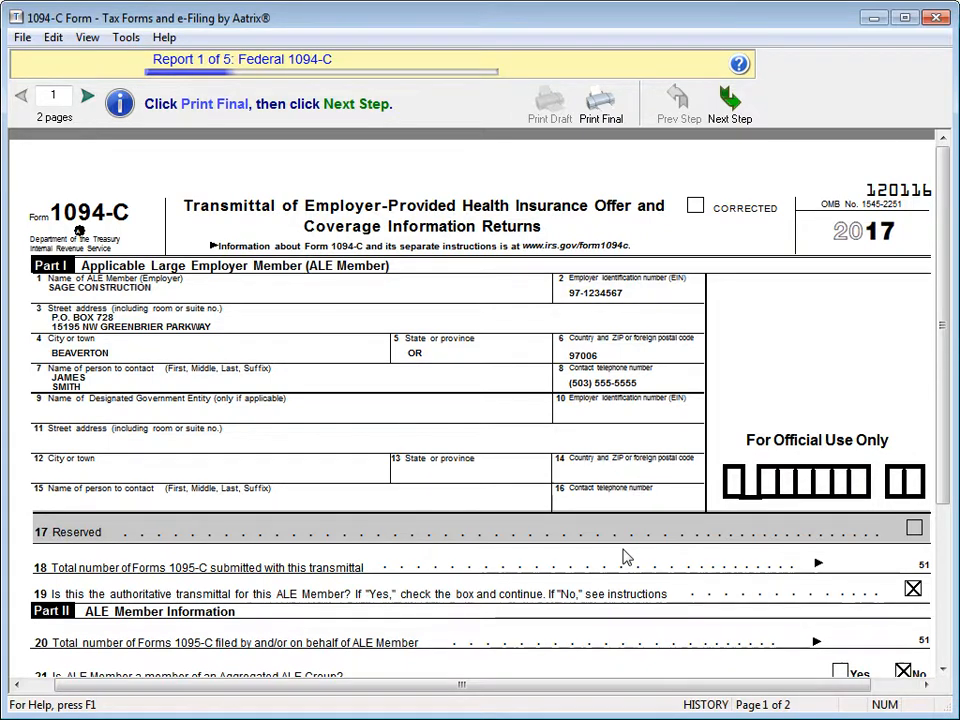
Step: Print the final Federal 1094-C on plain paper and advance to the Federal 1095-C report
{"action": "left_click", "coordinate": [603, 108]}
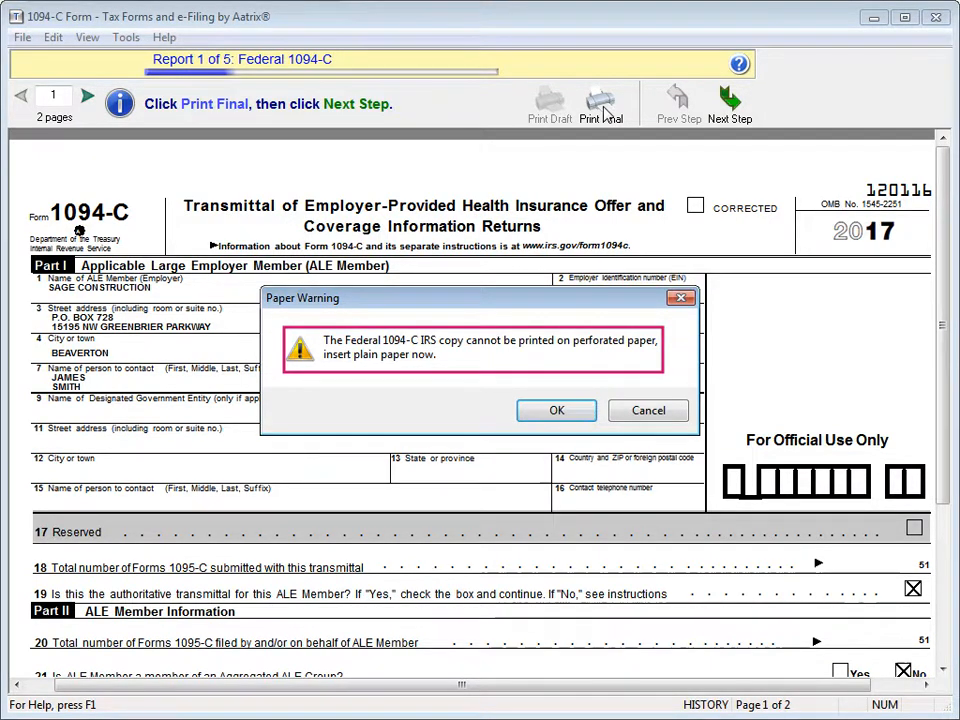
{"action": "left_click", "coordinate": [552, 411]}
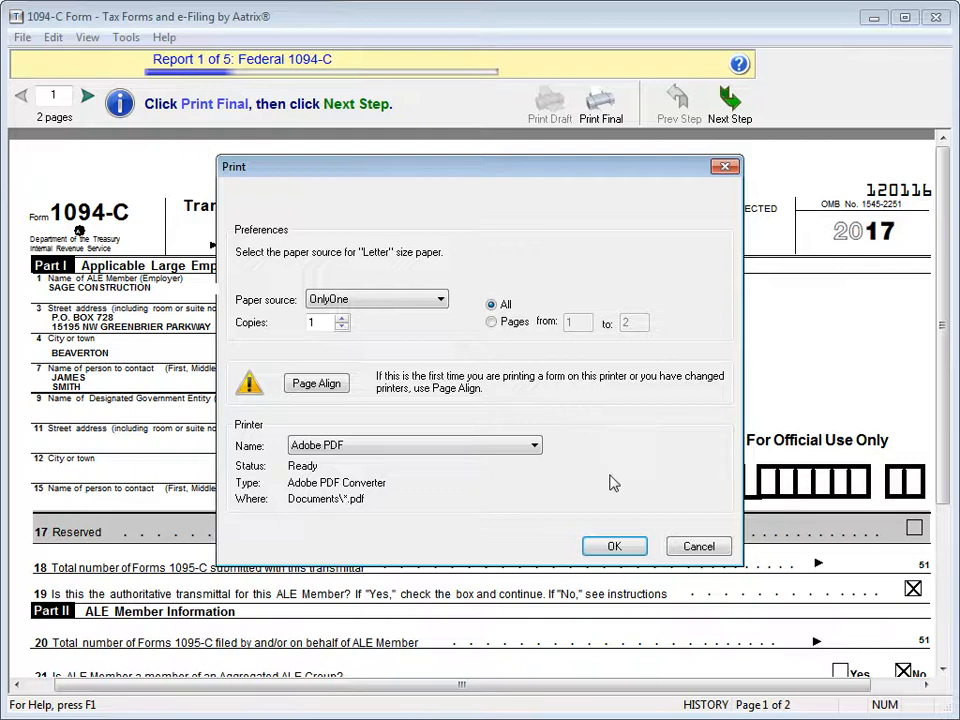
{"action": "left_click", "coordinate": [615, 545]}
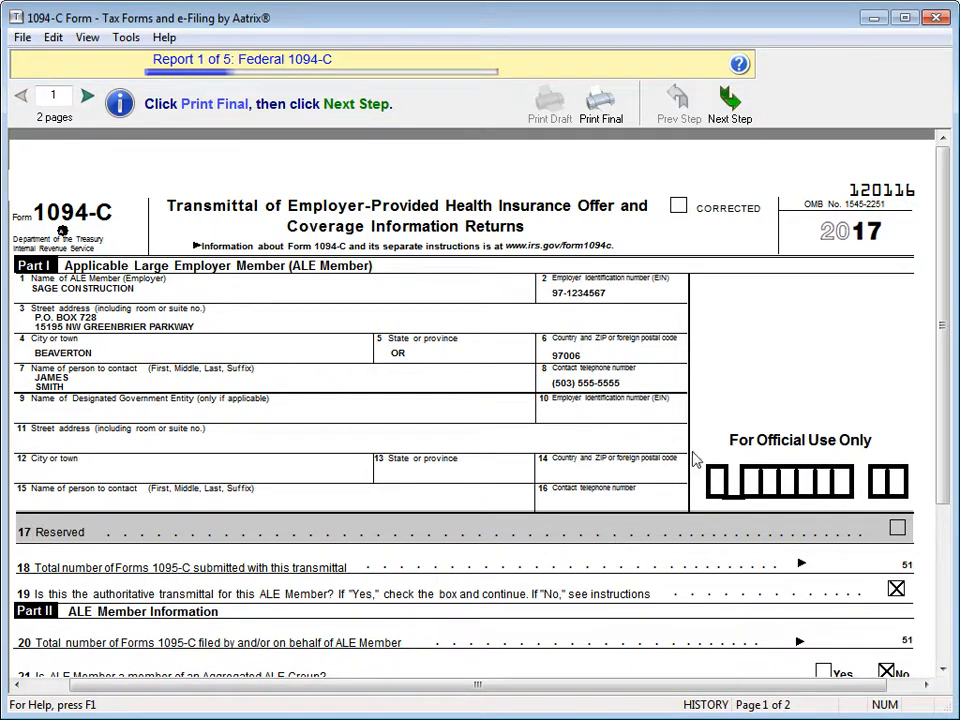
{"action": "left_click", "coordinate": [728, 97]}
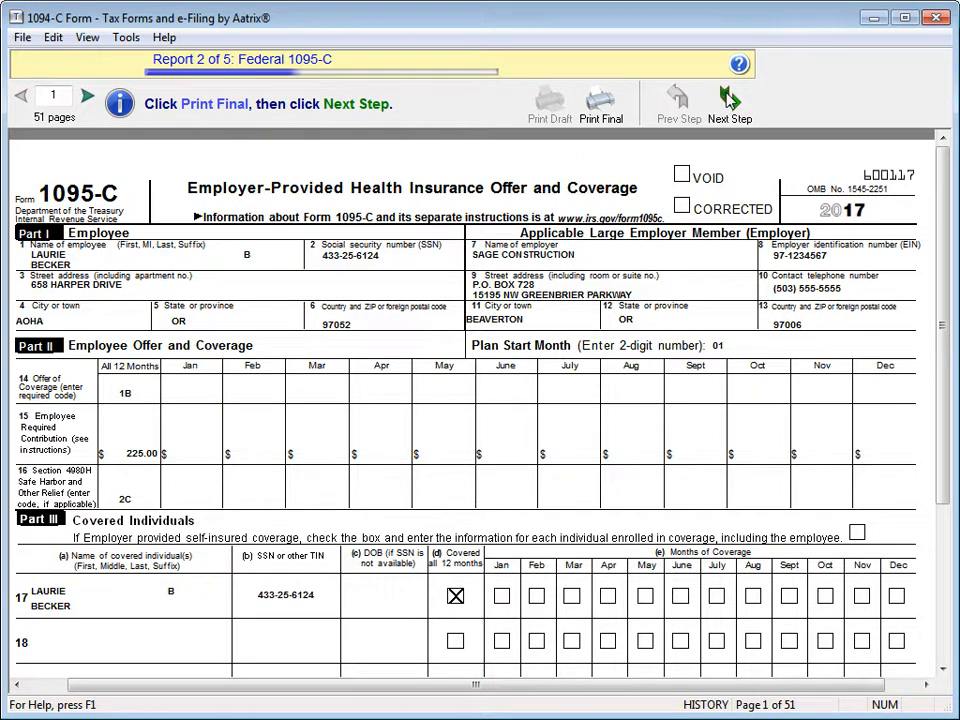
Step: Print all Federal 1095-C pages as final copies, then advance to the Employee 1095-C Notice
{"action": "left_click", "coordinate": [87, 96]}
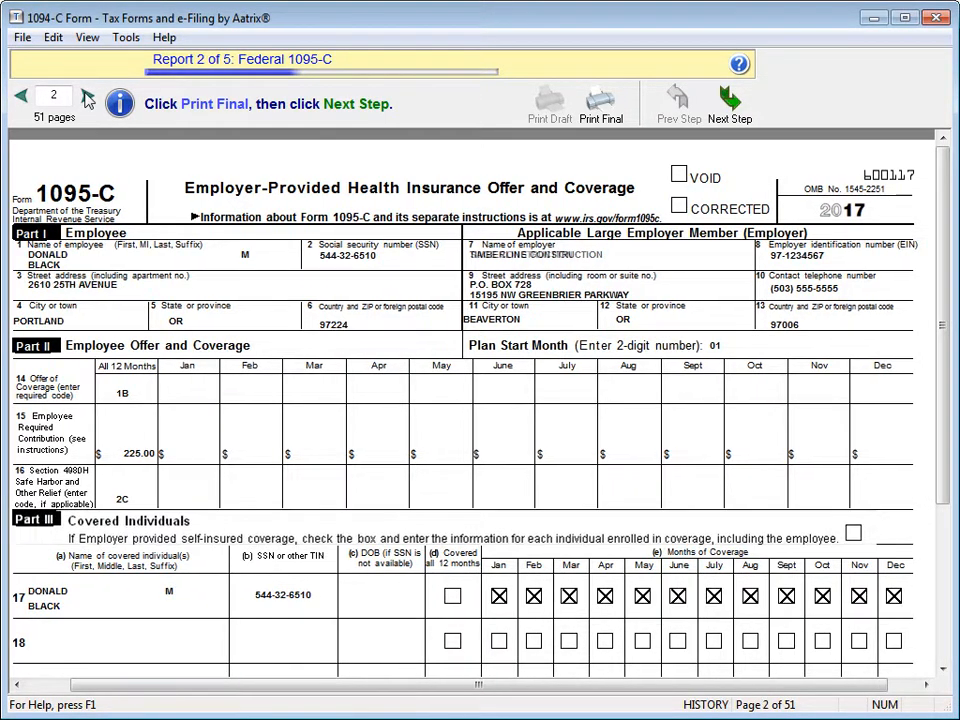
{"action": "left_click", "coordinate": [596, 104]}
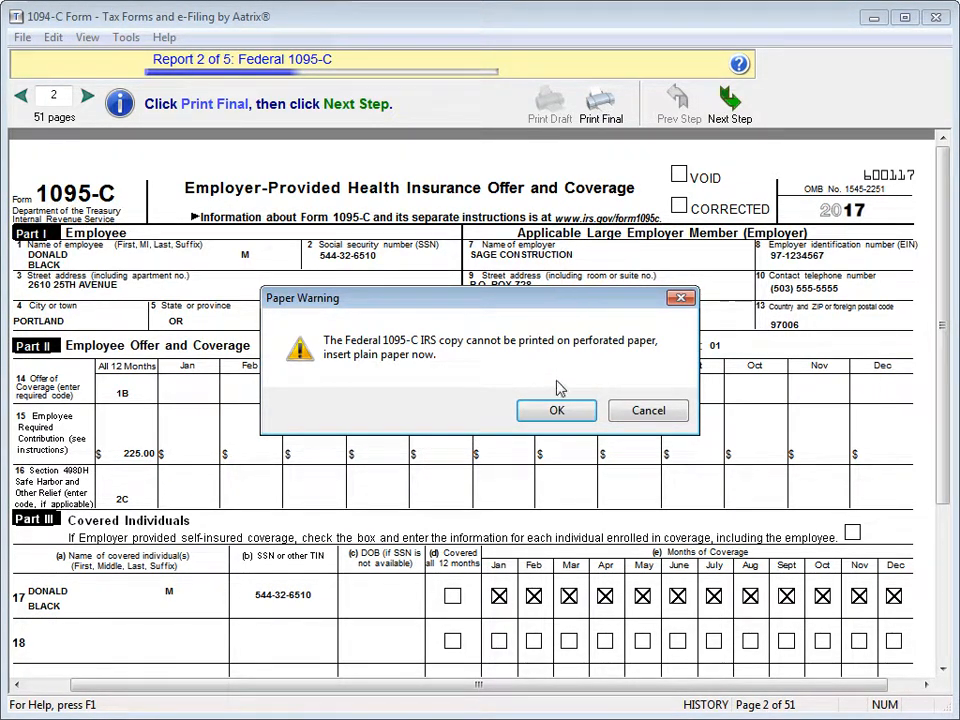
{"action": "left_click", "coordinate": [559, 413]}
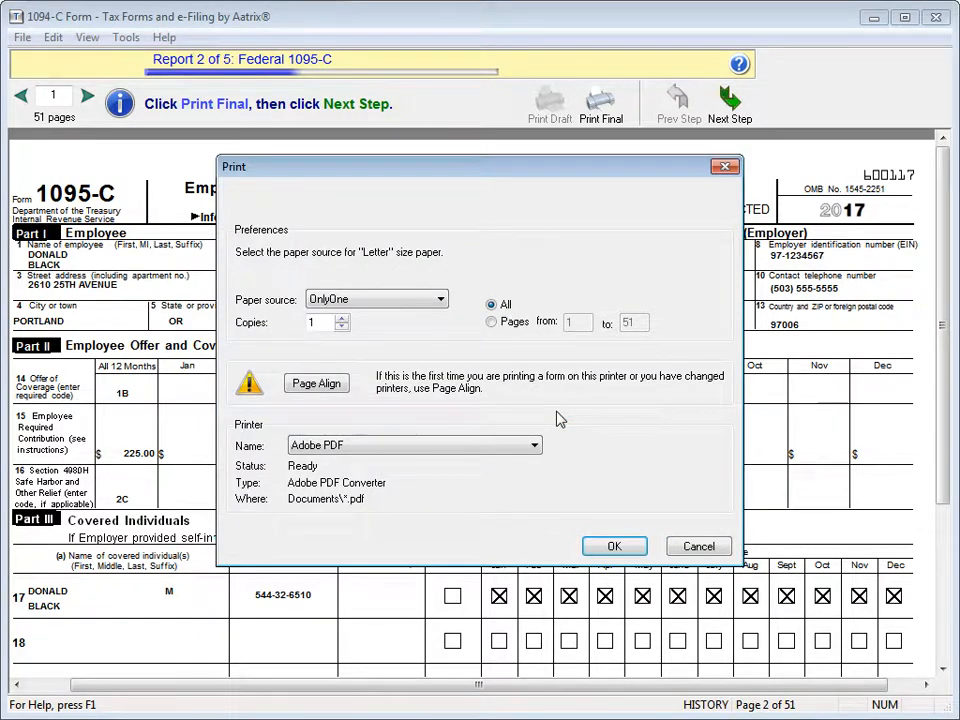
{"action": "left_click", "coordinate": [615, 545]}
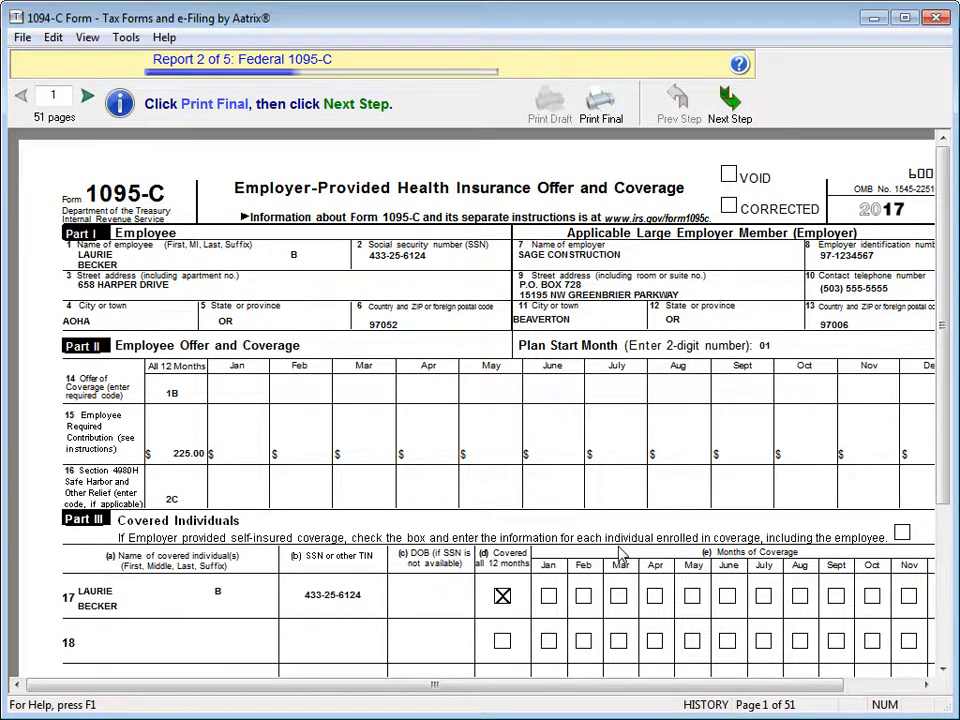
{"action": "left_click", "coordinate": [730, 102]}
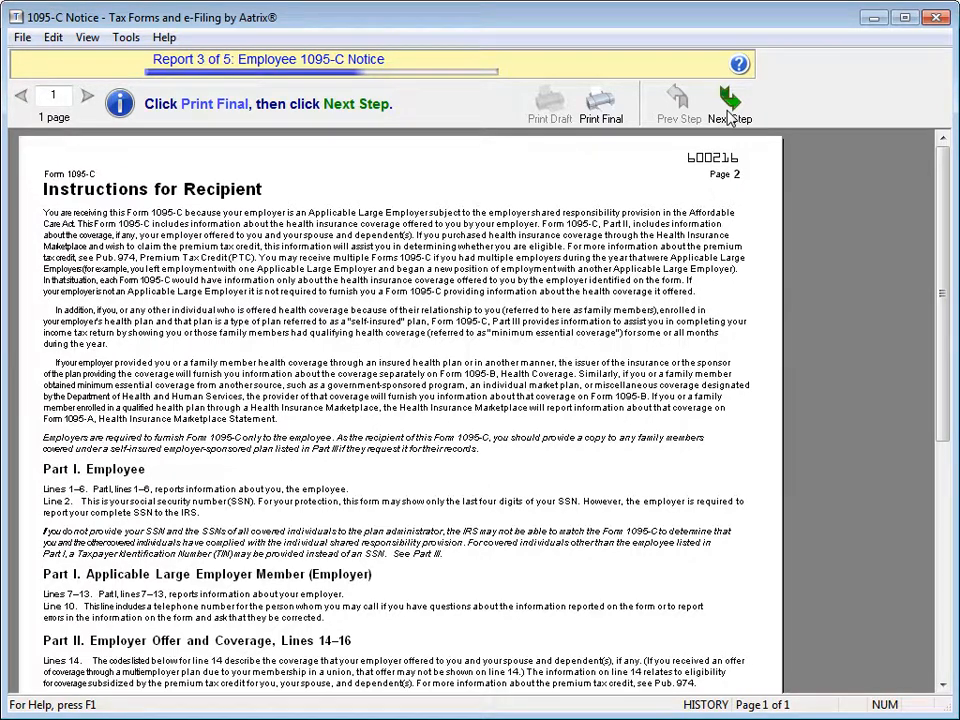
Step: Print the final Employee 1095-C Notice to Adobe PDF and advance to the Employer 1095-C report
{"action": "left_click", "coordinate": [603, 101]}
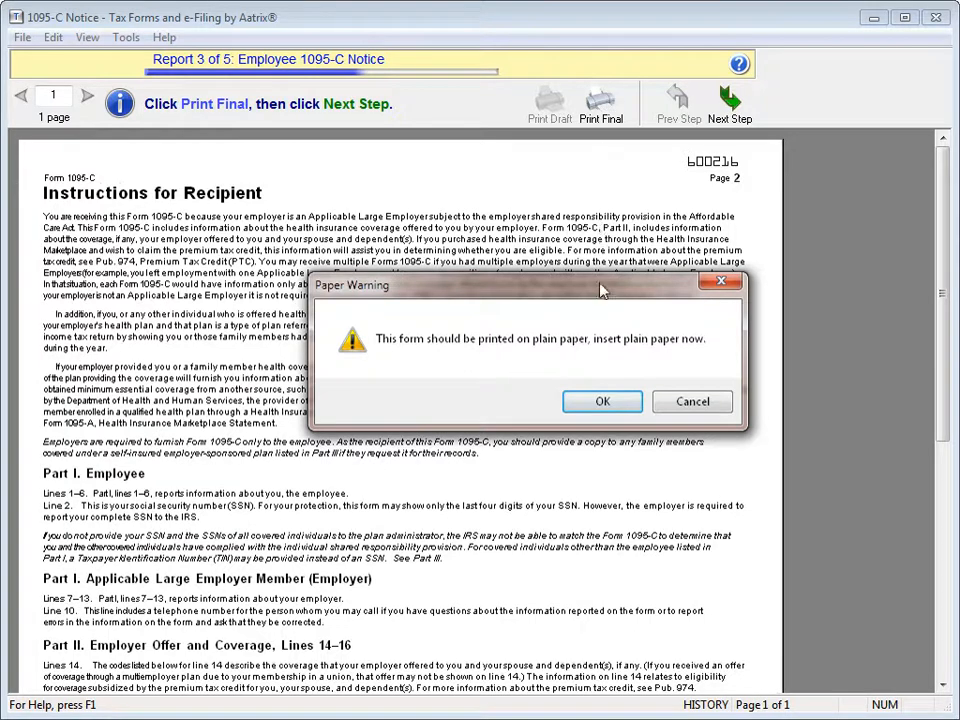
{"action": "left_click", "coordinate": [602, 401]}
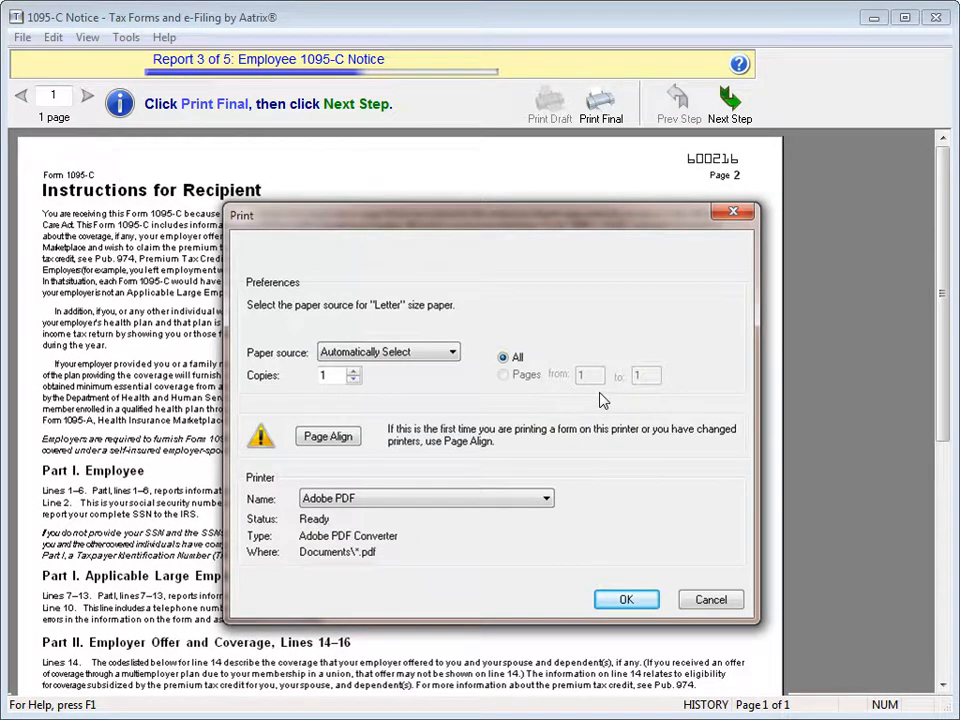
{"action": "left_click", "coordinate": [620, 600]}
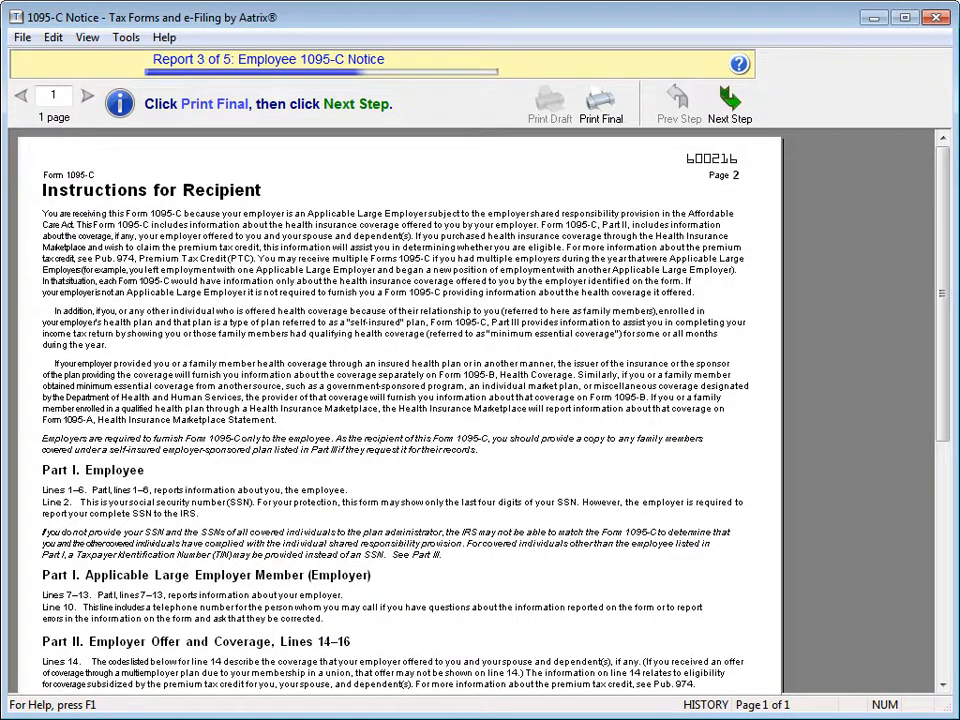
{"action": "left_click", "coordinate": [746, 120]}
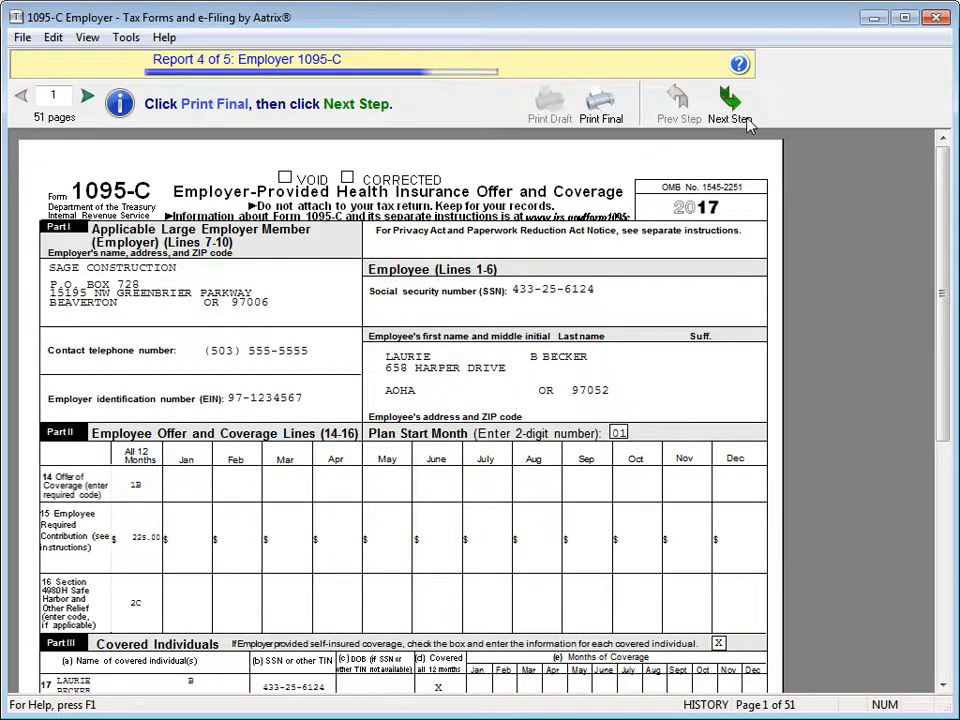
Step: Send all 51 Employer 1095-C pages to the Adobe PDF printer as final plain-paper copies
{"action": "left_click", "coordinate": [600, 104]}
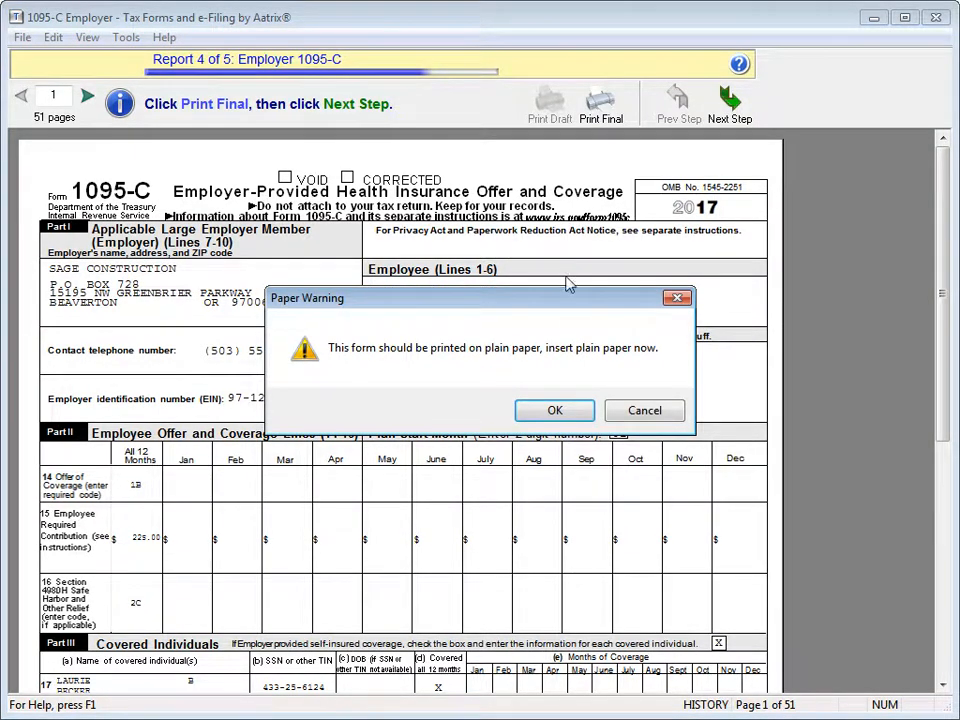
{"action": "left_click", "coordinate": [557, 409]}
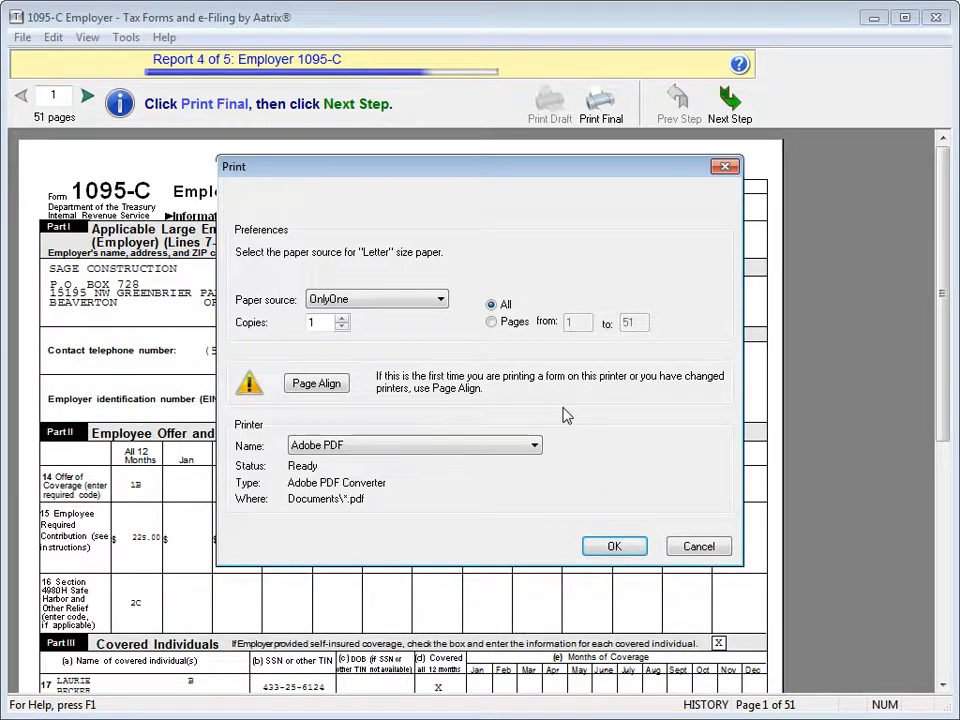
{"action": "left_click", "coordinate": [614, 547]}
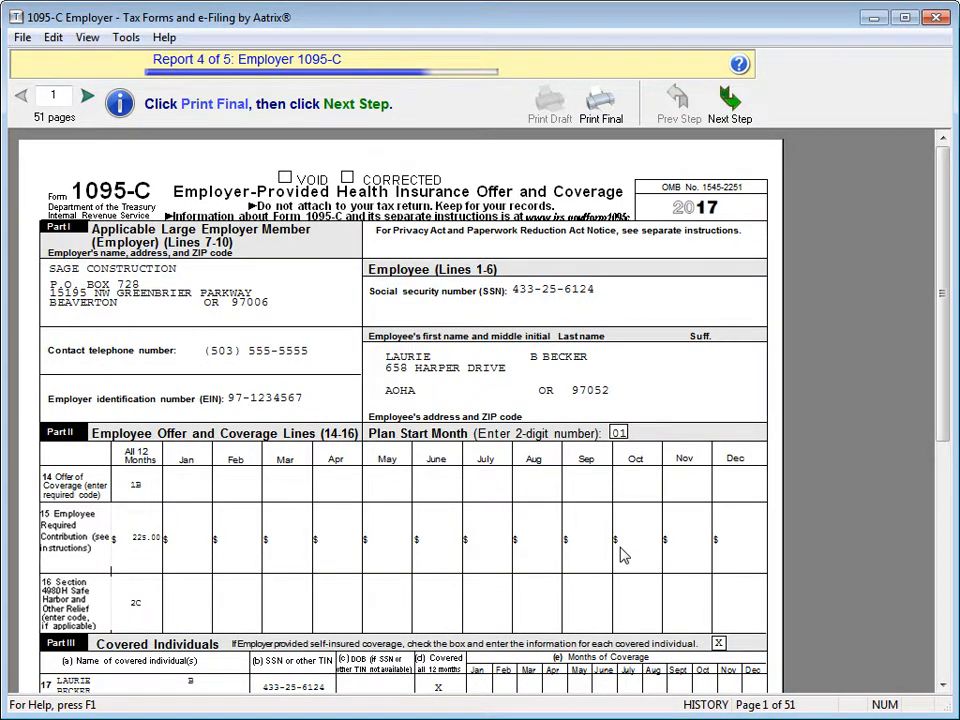
Step: Print all 51 Employee 1095-C pages (report 5) as final copies and finish, returning to History File Options
{"action": "left_click", "coordinate": [731, 108]}
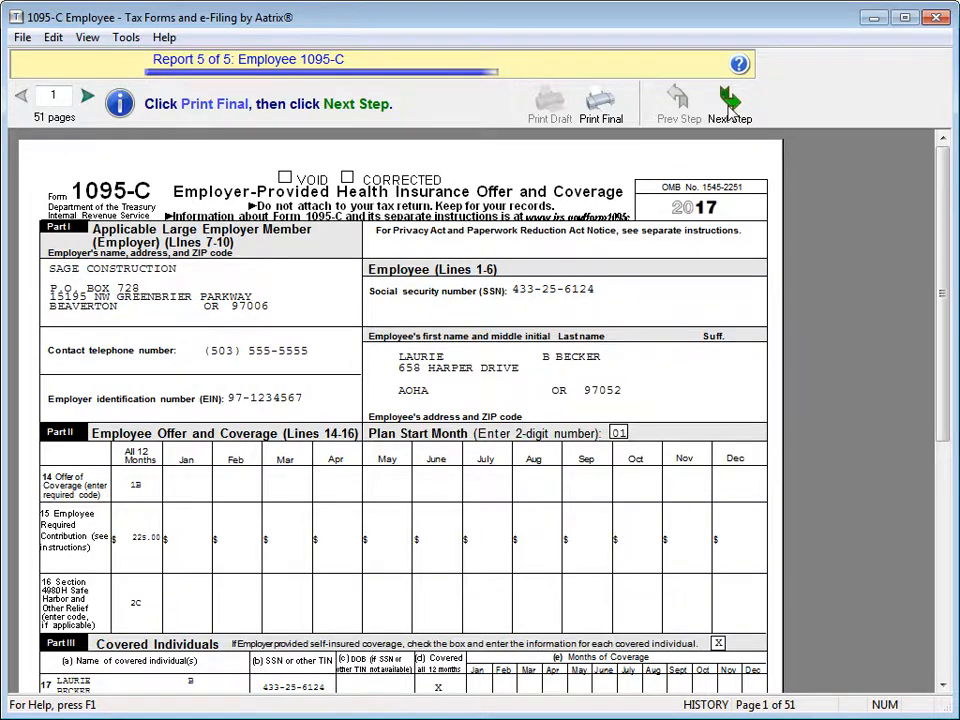
{"action": "left_click", "coordinate": [603, 112]}
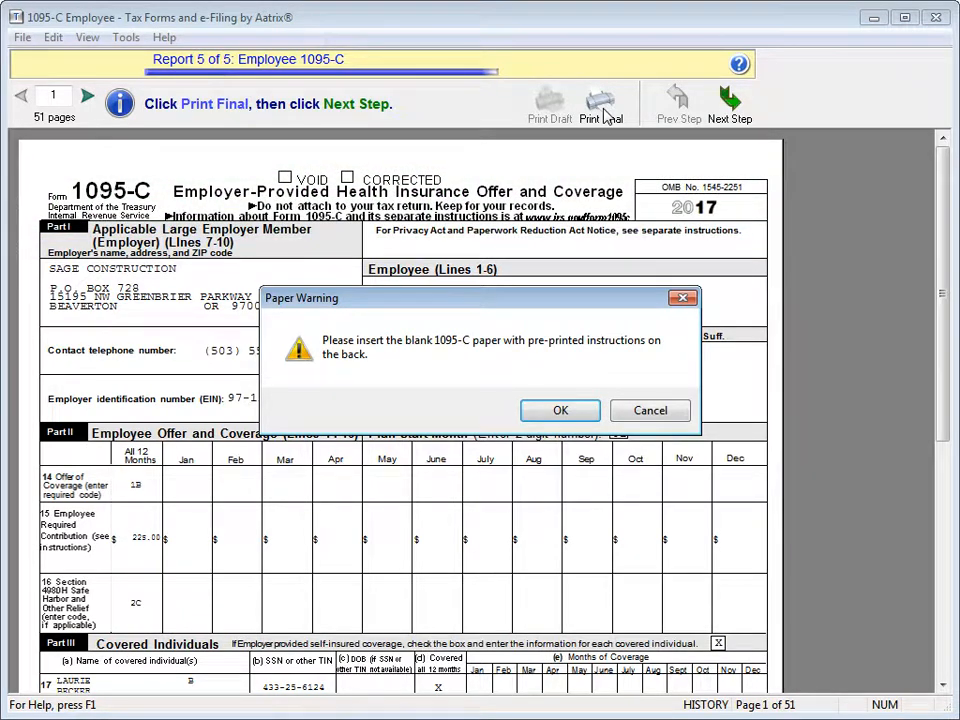
{"action": "left_click", "coordinate": [559, 410]}
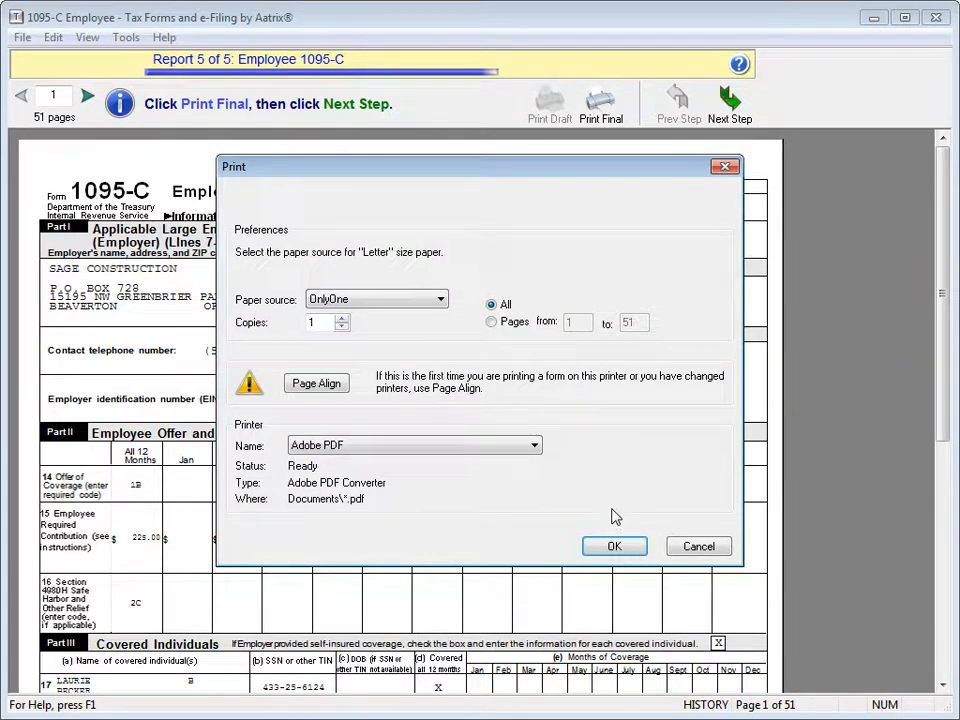
{"action": "left_click", "coordinate": [614, 546]}
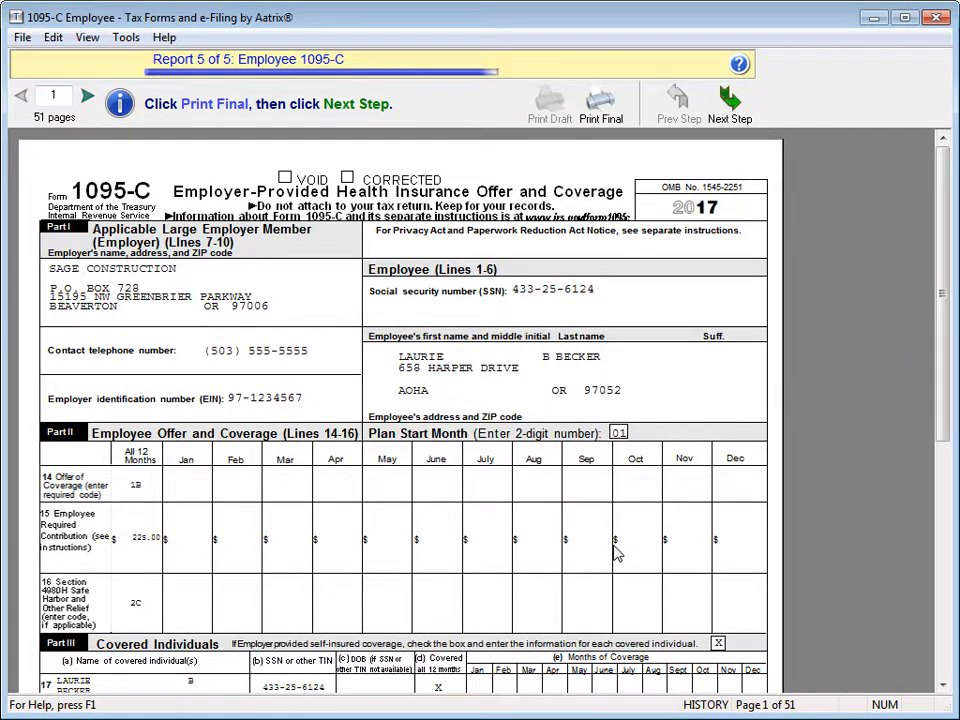
{"action": "left_click", "coordinate": [730, 97]}
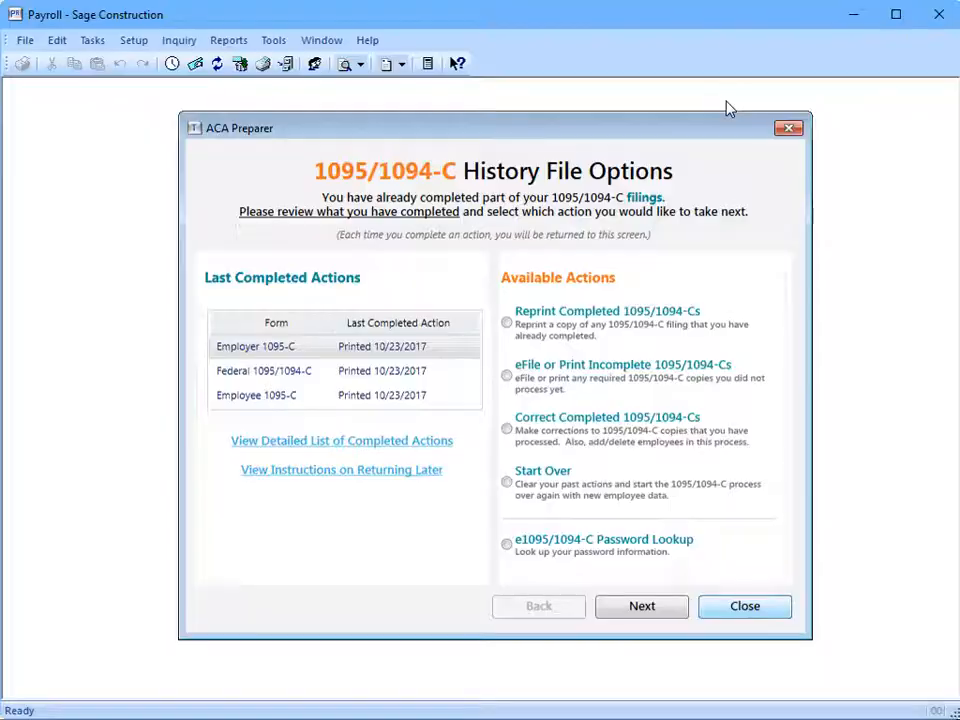
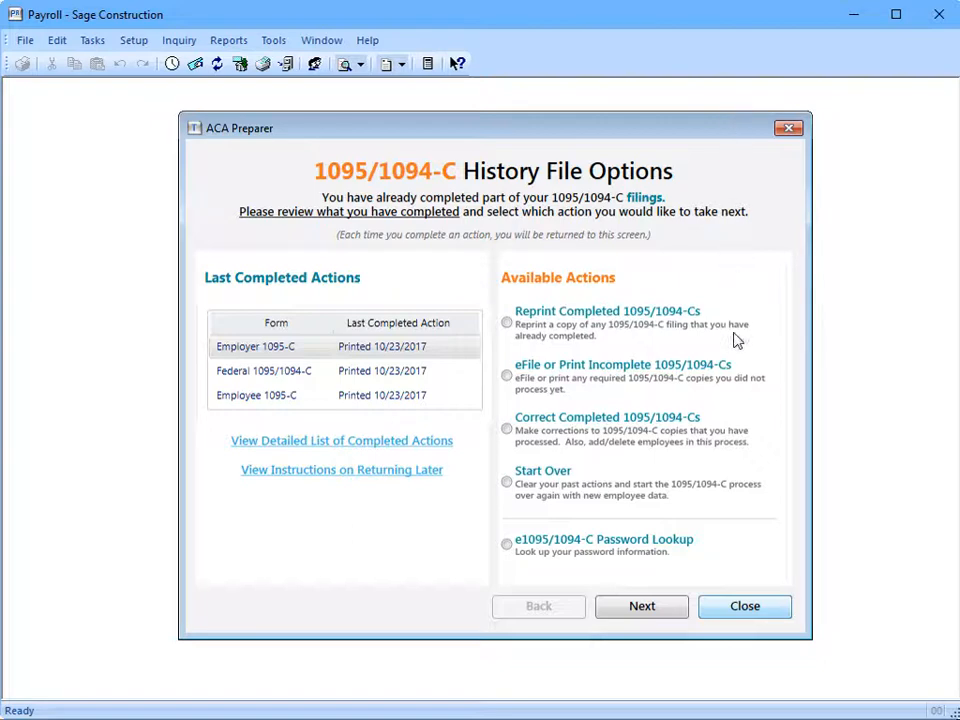
Step: Exit the ACA Preparer's 1095/1094-C History File Options, returning to the empty Payroll window
{"action": "left_click", "coordinate": [744, 606]}
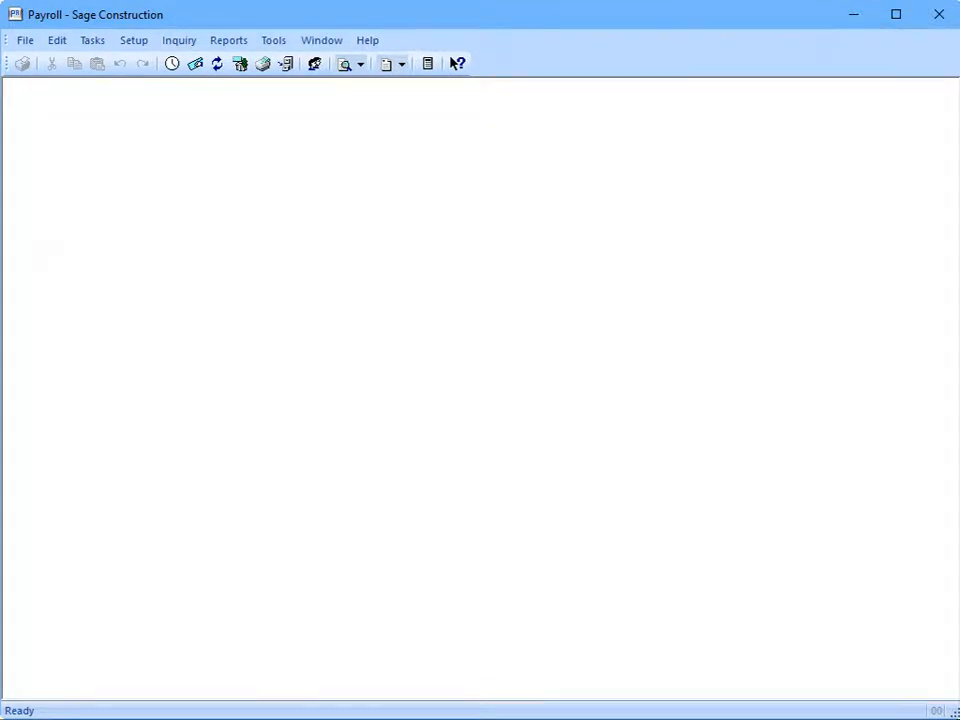